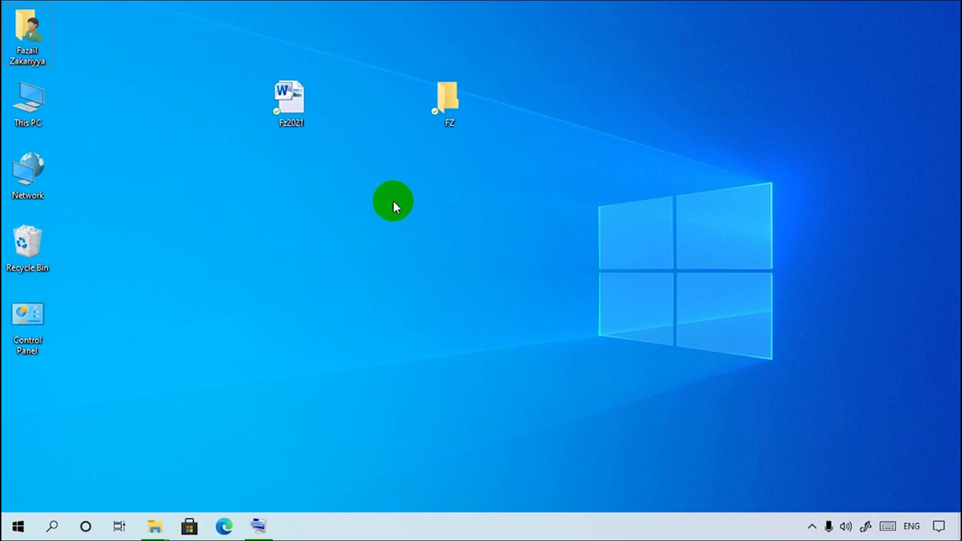
Step: Move the Fz2021 Word document on the desktop farther away from the FZ folder, and select the two items in turn
drag(286, 104, 238, 107)
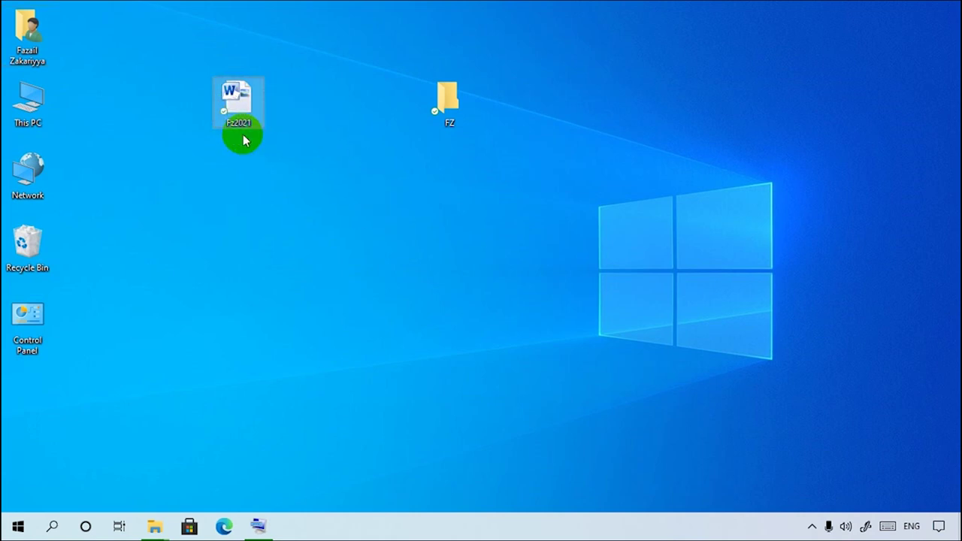
click(445, 105)
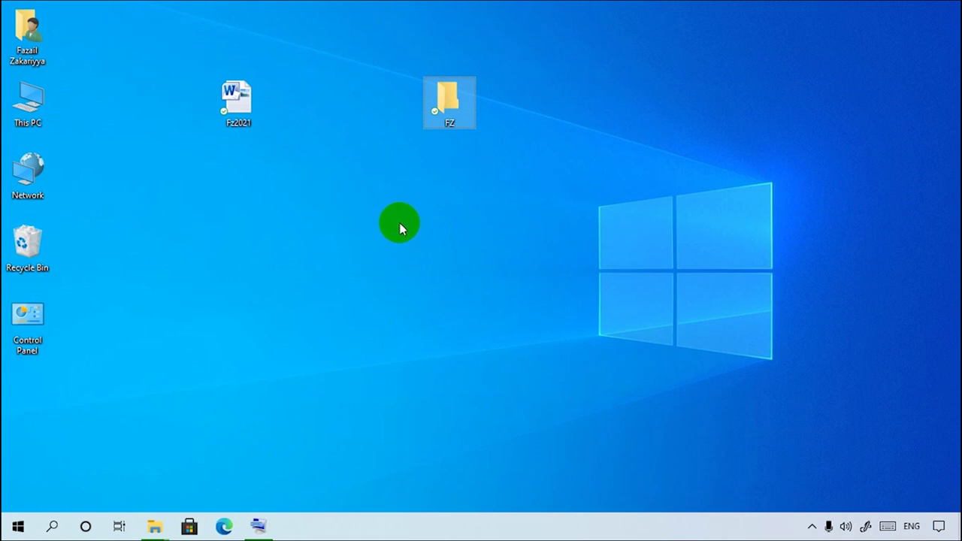
click(237, 112)
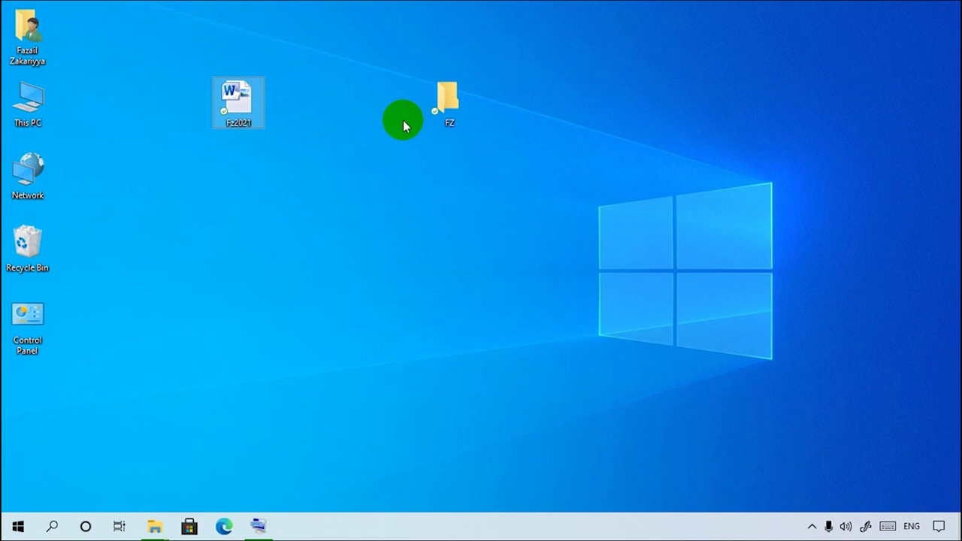
click(447, 107)
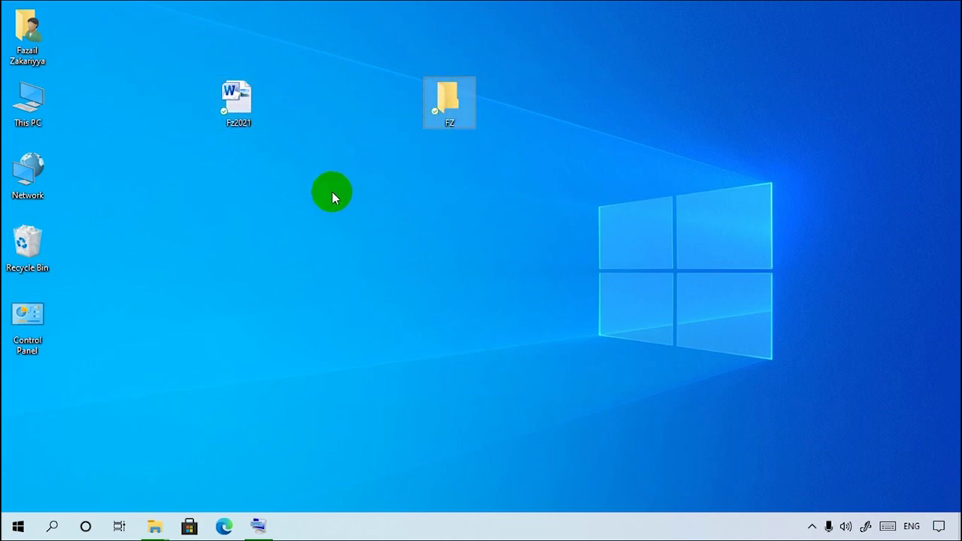
click(232, 112)
click(241, 107)
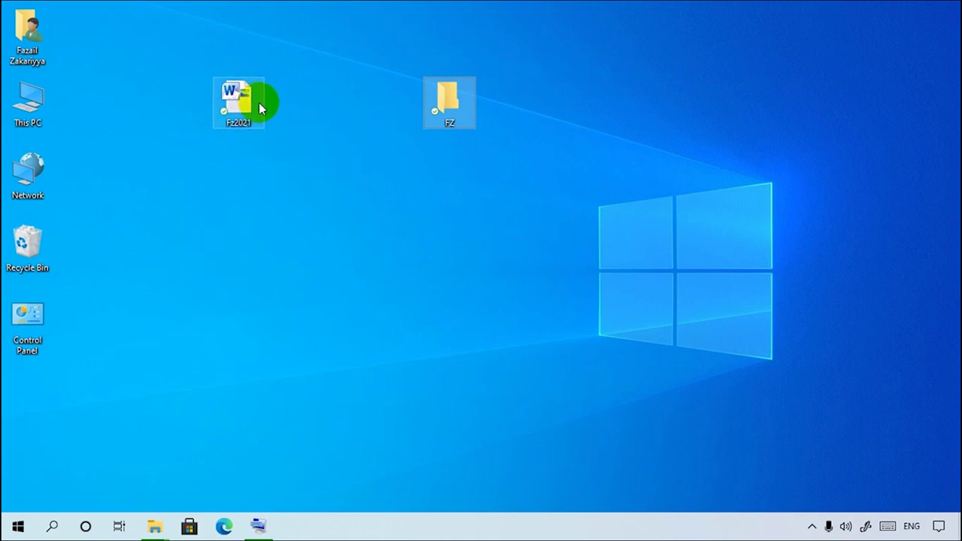
Step: Examine the context commands offered for the FZ folder and the Fz2021 document, including the document's Send to destinations
key(shift+F10)
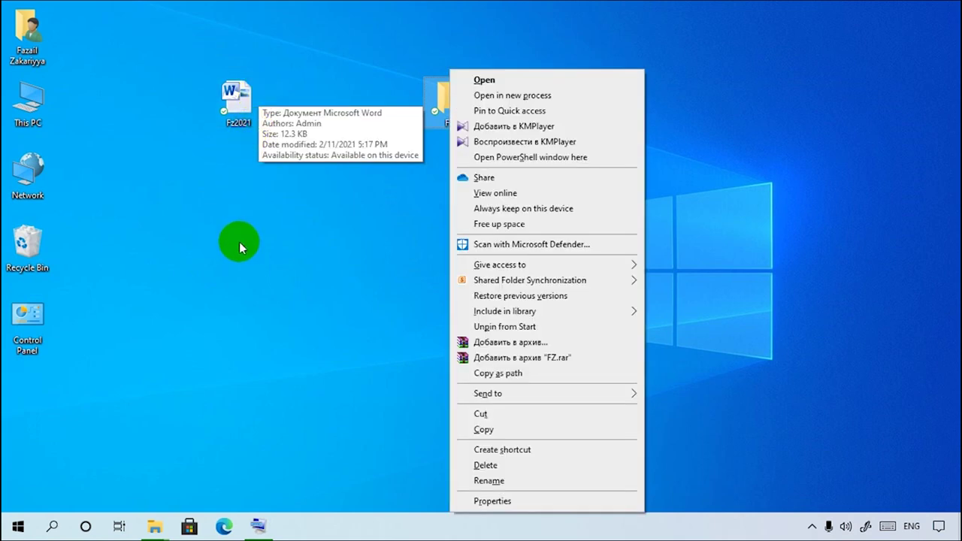
click(234, 203)
right_click(235, 100)
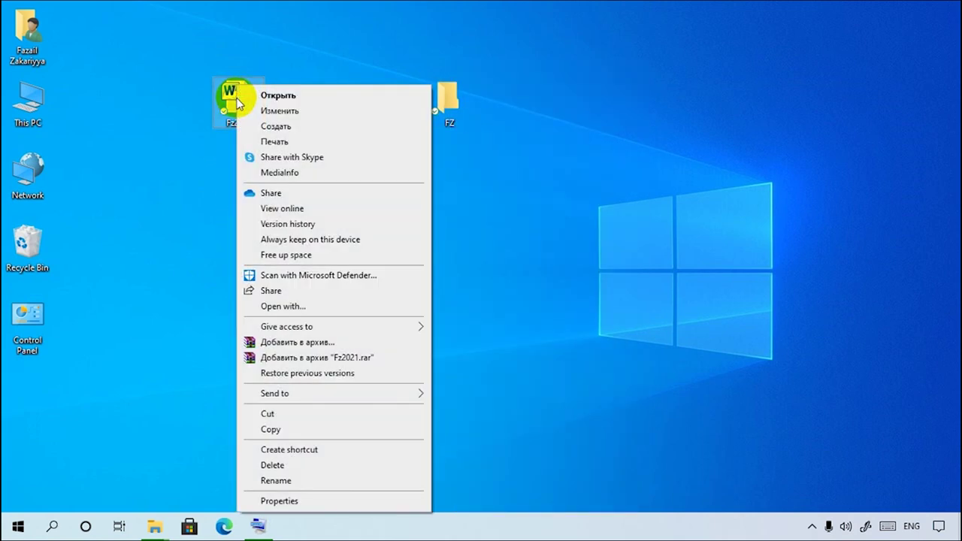
mouse_move(370, 398)
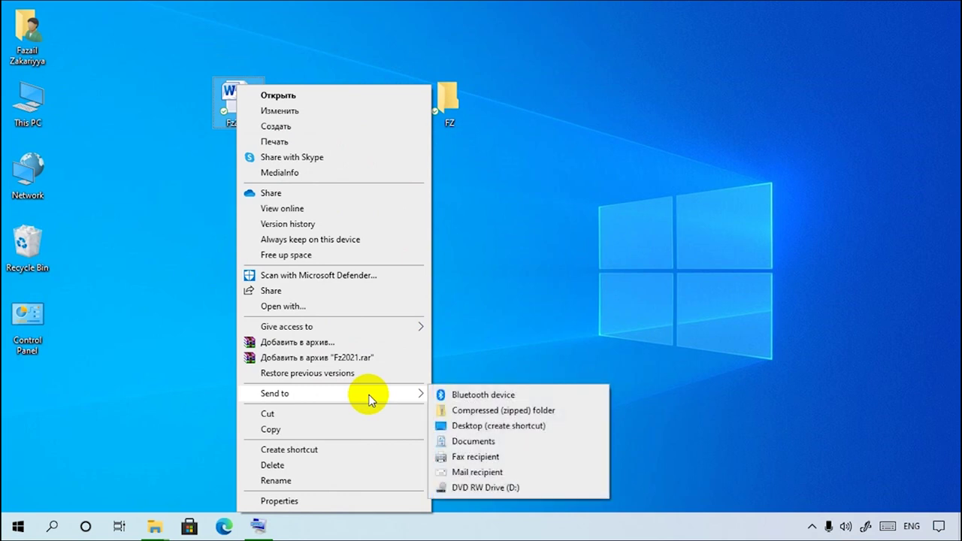
click(279, 98)
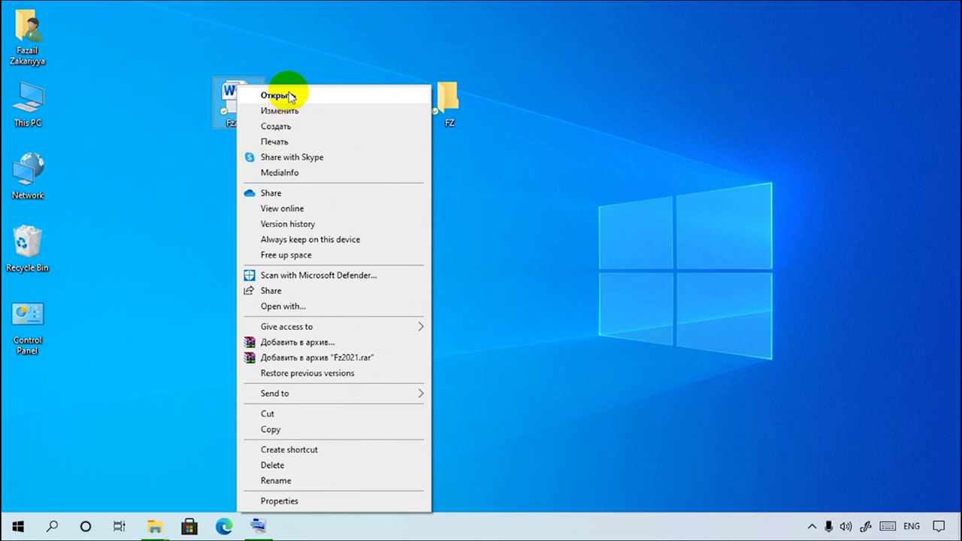
click(207, 154)
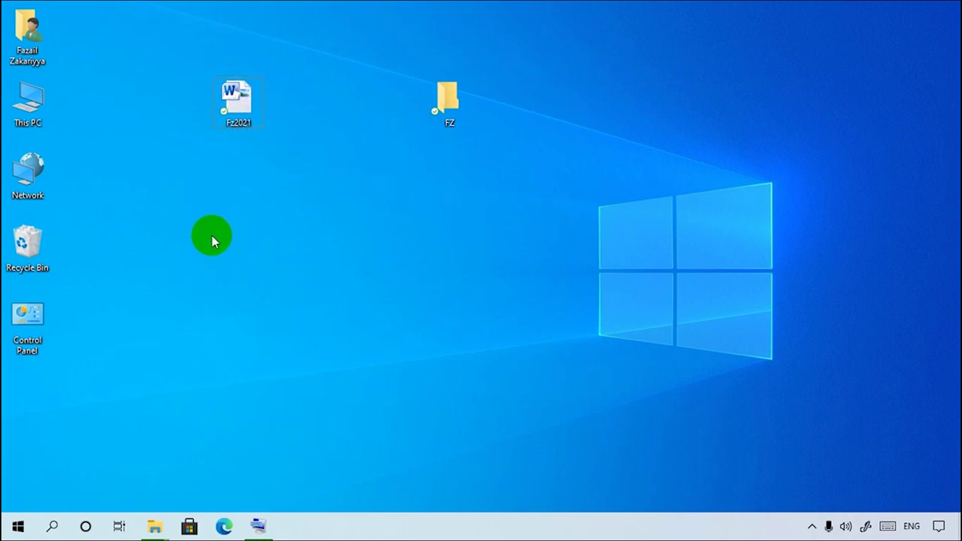
right_click(241, 113)
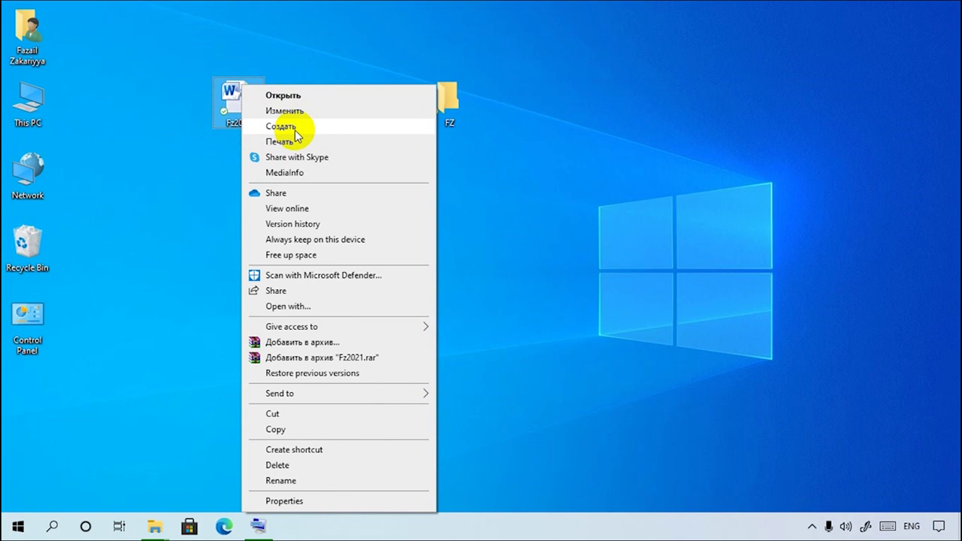
click(119, 222)
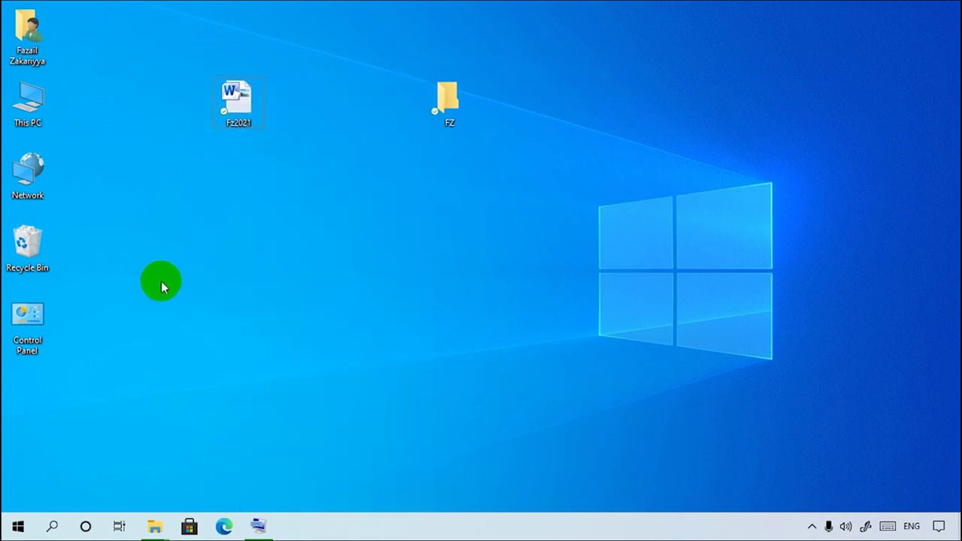
Step: Open the Fz2021 document in Word, narrow its window, and review the context commands of its desktop file
double_click(232, 108)
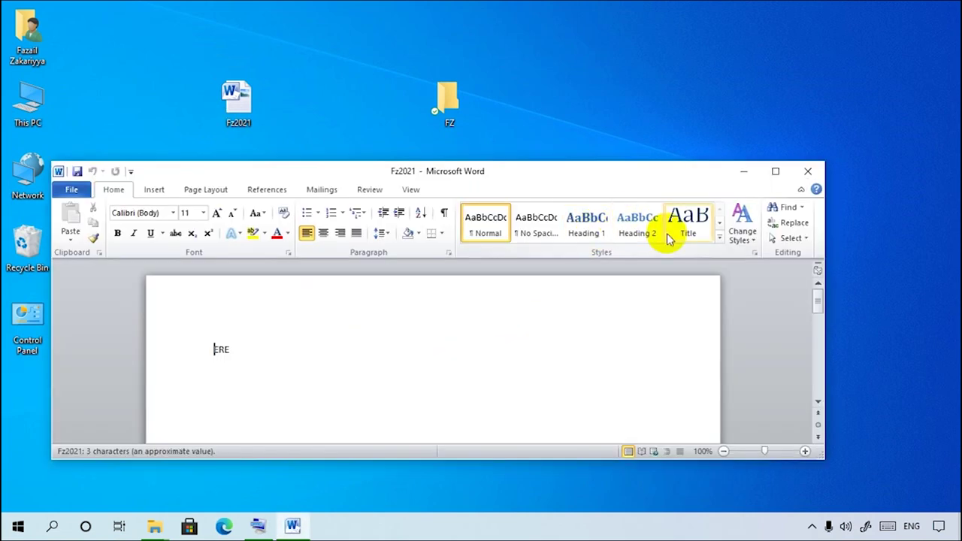
drag(823, 456, 568, 481)
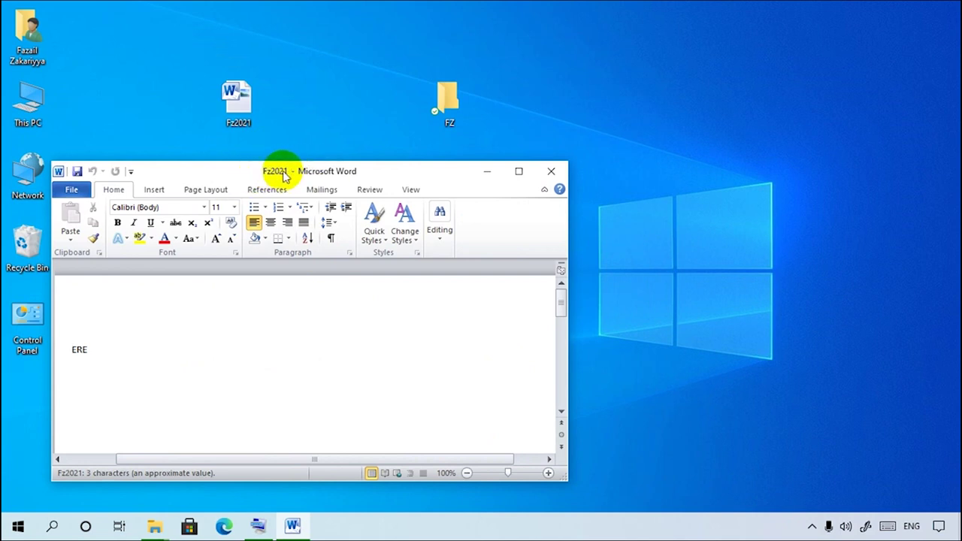
click(234, 126)
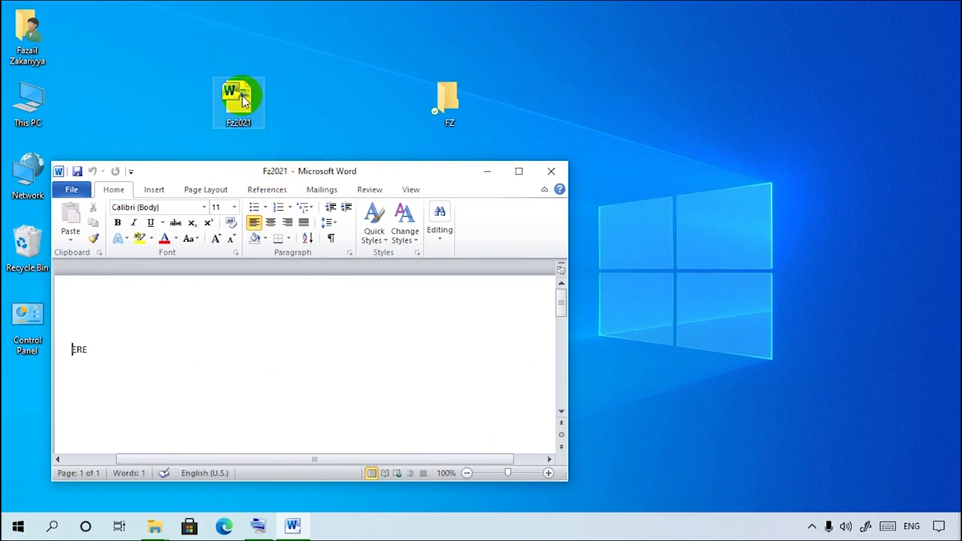
right_click(242, 95)
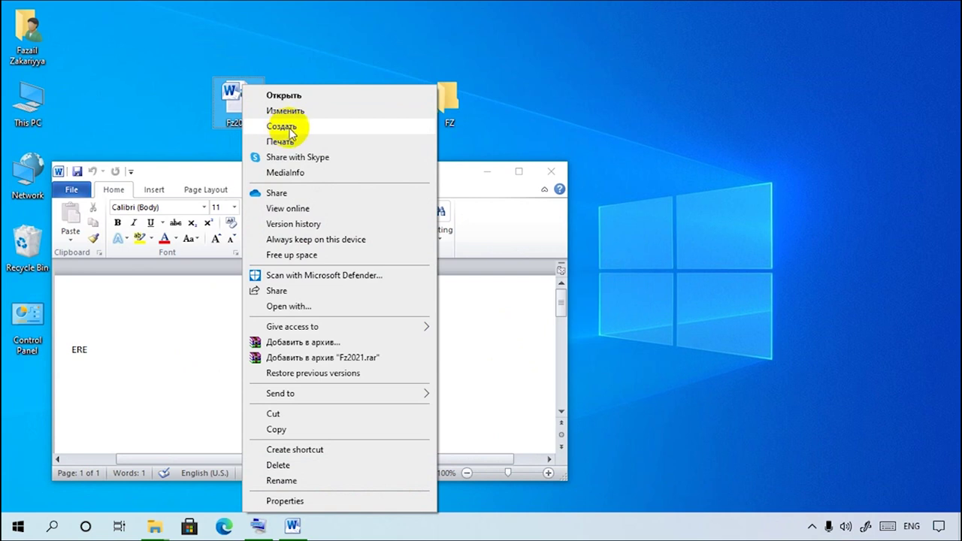
click(104, 185)
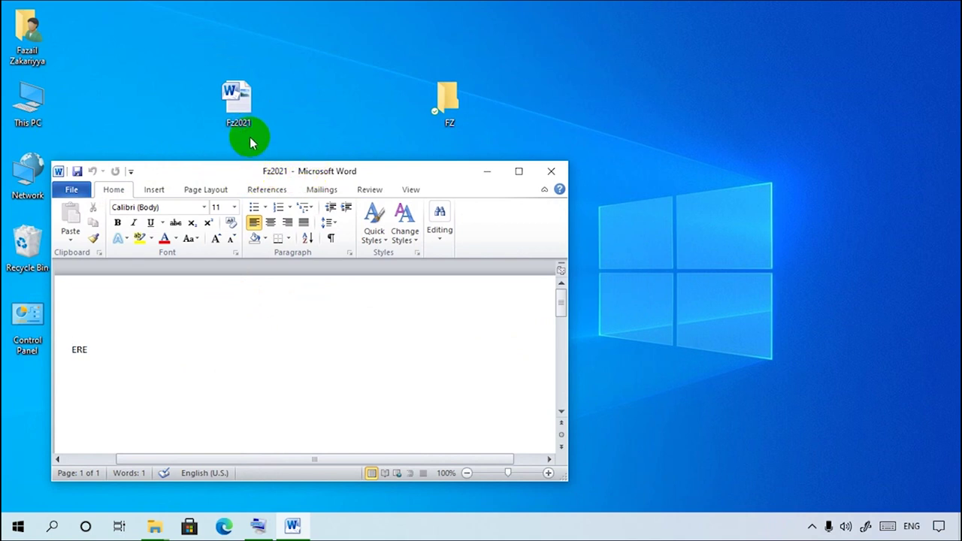
Step: Create a new document from Fz2021 with the Создать command beside the original window, and close both Word windows
click(244, 95)
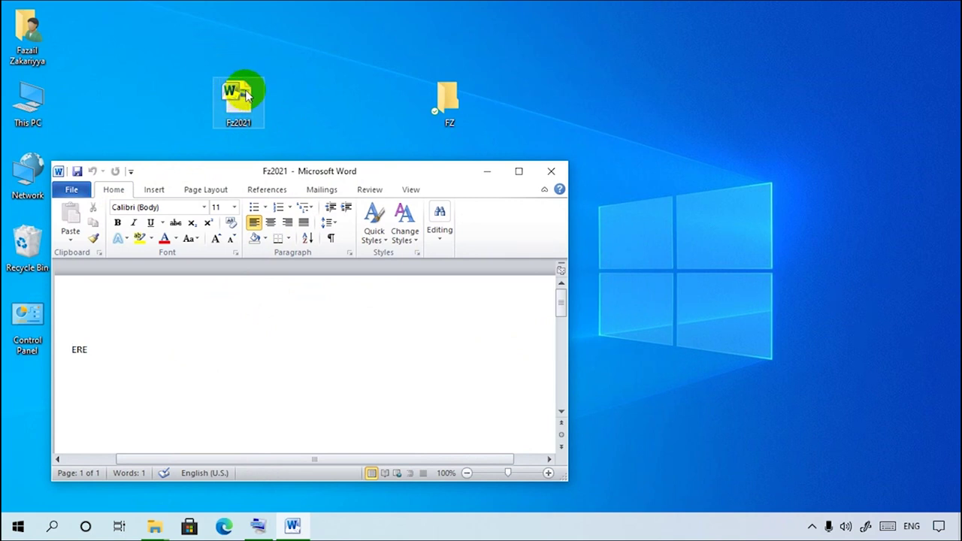
right_click(244, 96)
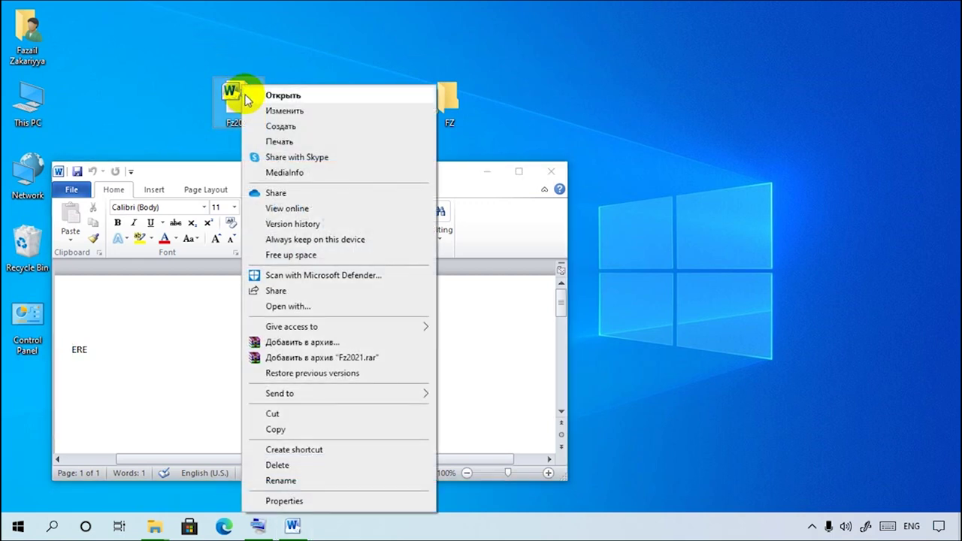
click(285, 127)
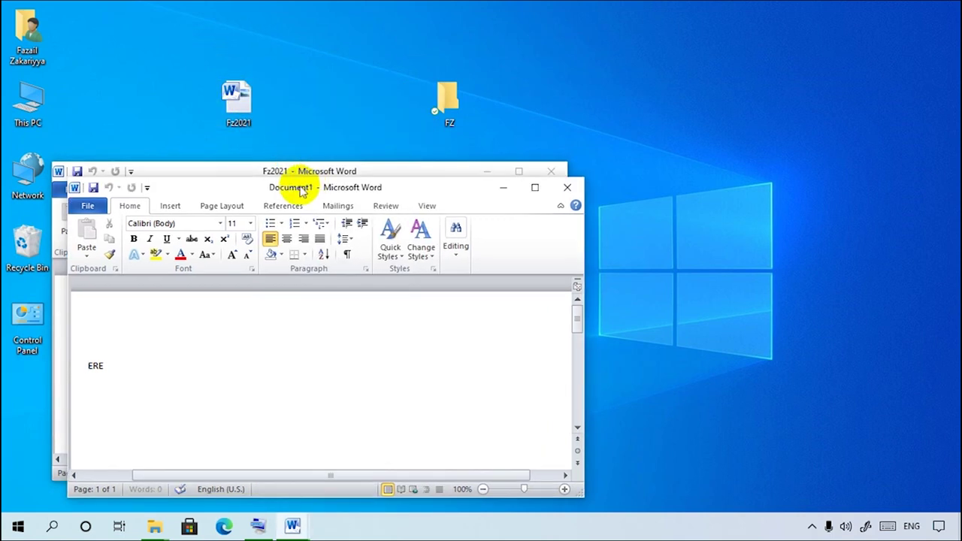
drag(247, 182, 484, 95)
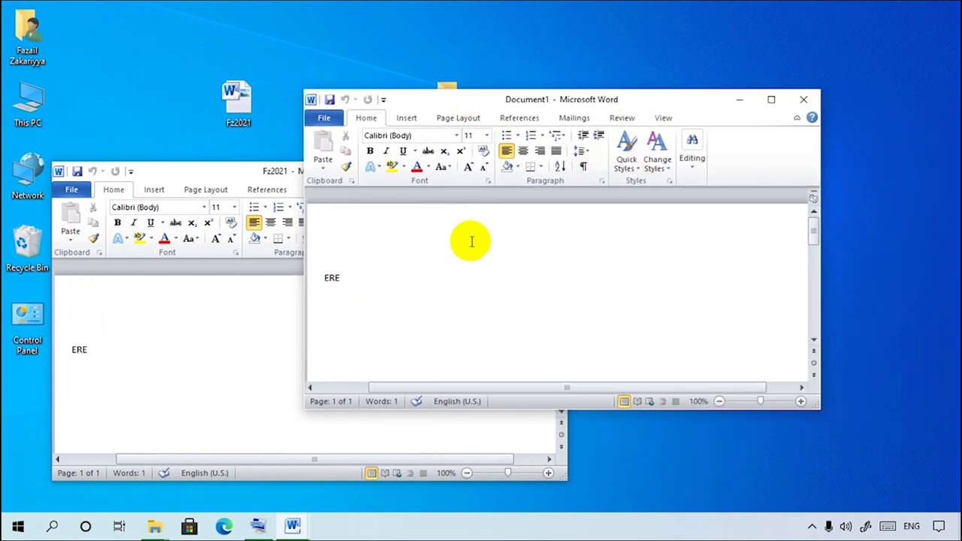
click(804, 101)
click(551, 170)
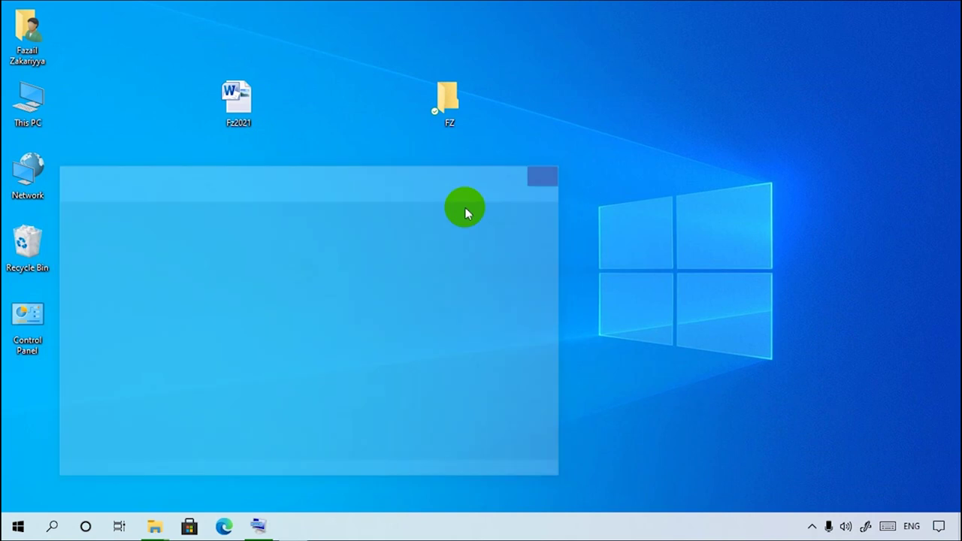
Step: Bring up the expanded Open with app list for Fz2021 twice, dismissing it each time without choosing an app
right_click(237, 101)
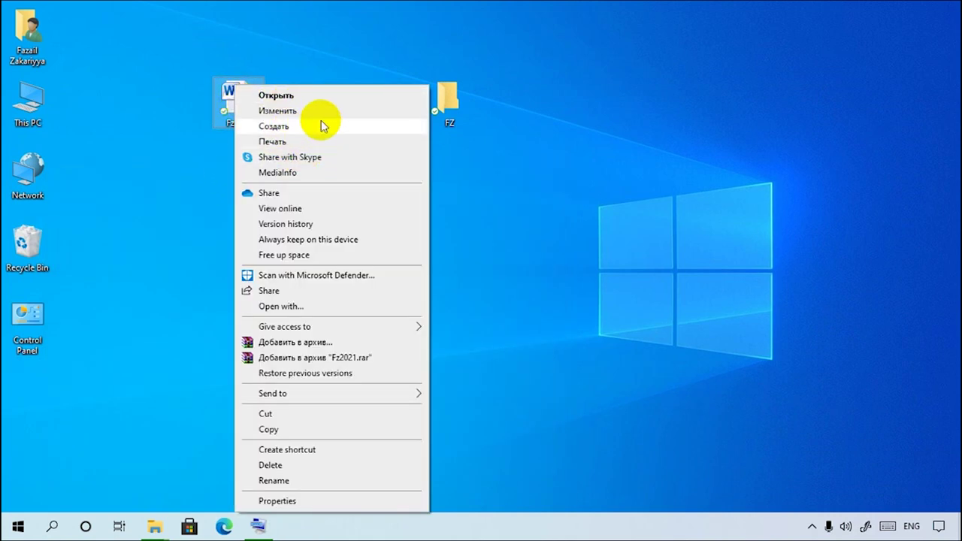
click(292, 100)
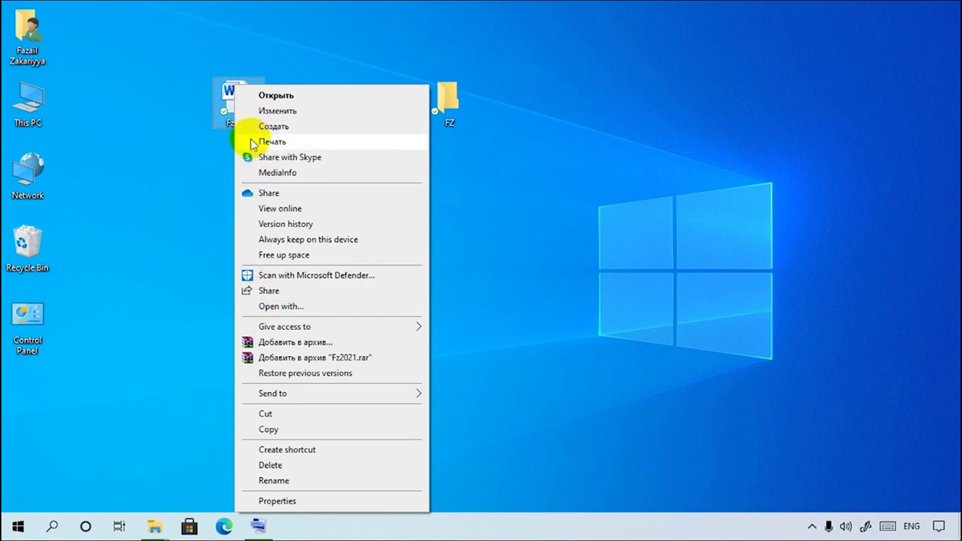
click(318, 306)
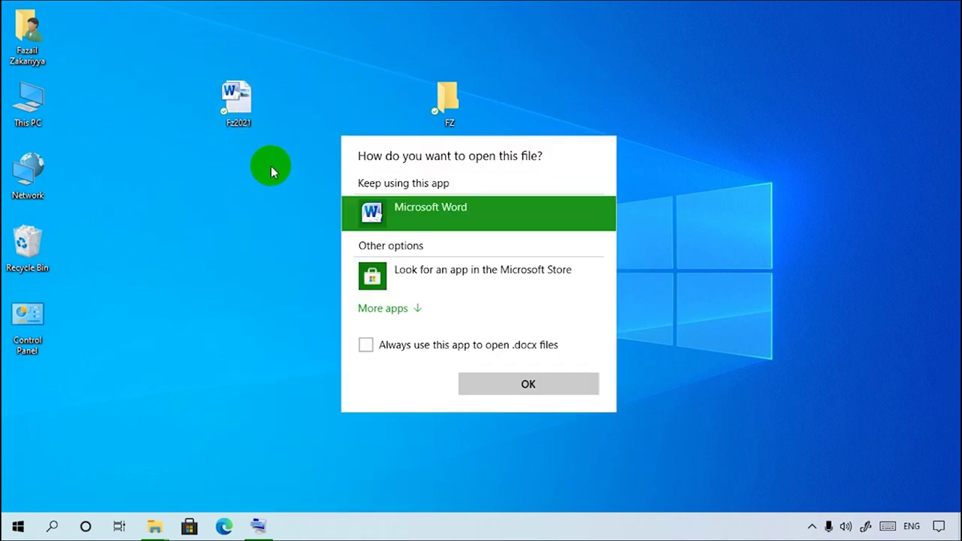
click(420, 304)
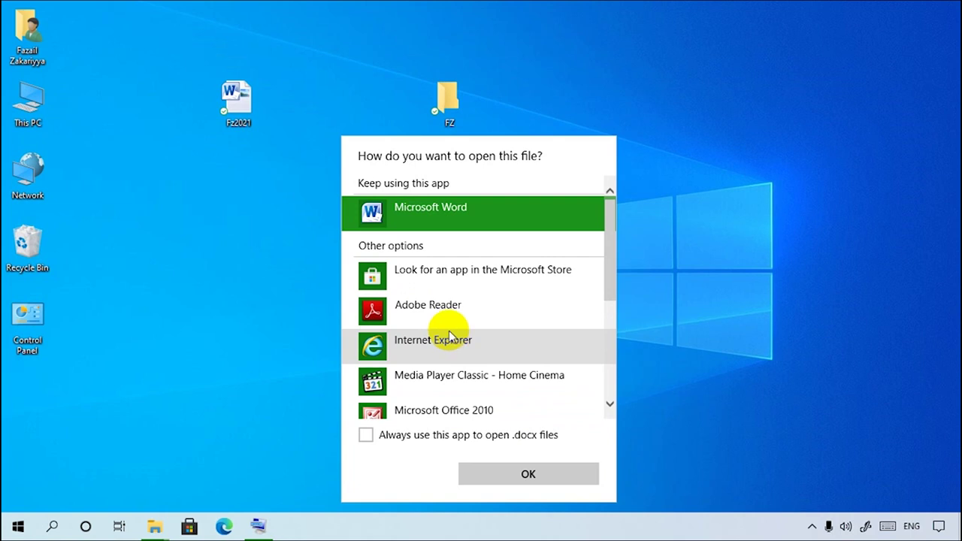
click(621, 331)
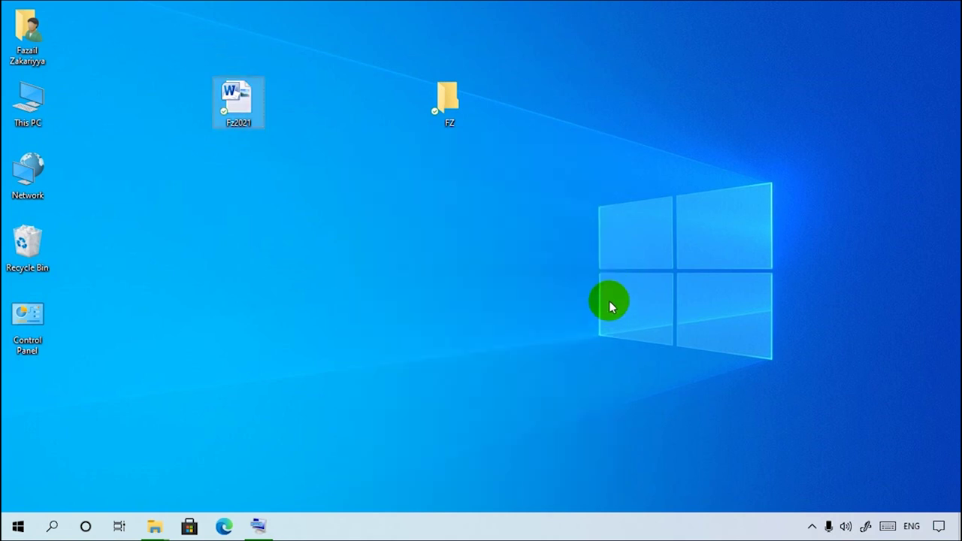
right_click(235, 91)
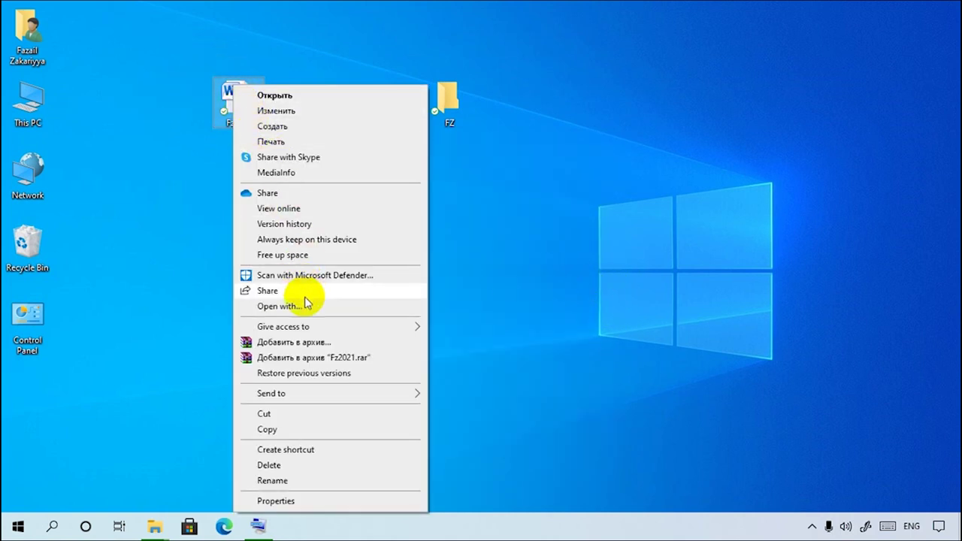
click(398, 308)
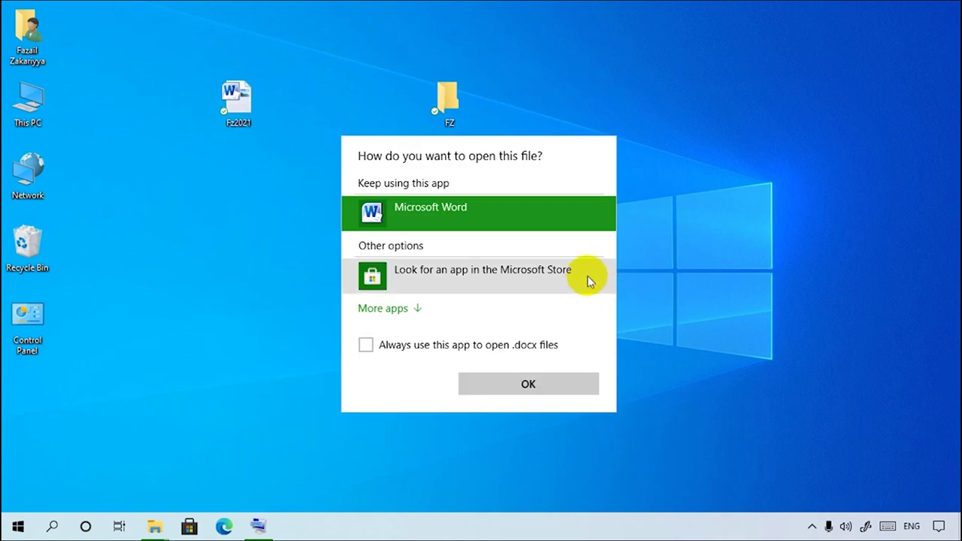
click(418, 308)
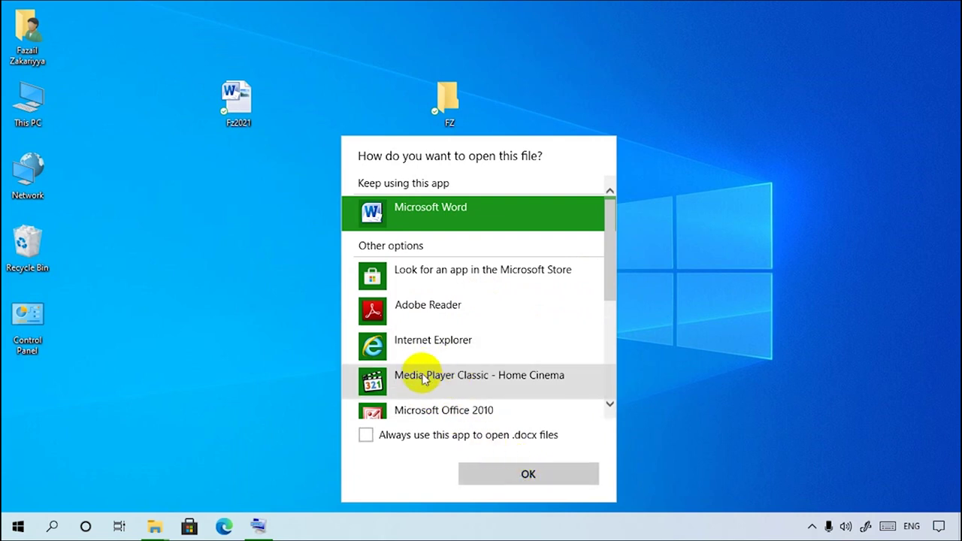
click(672, 25)
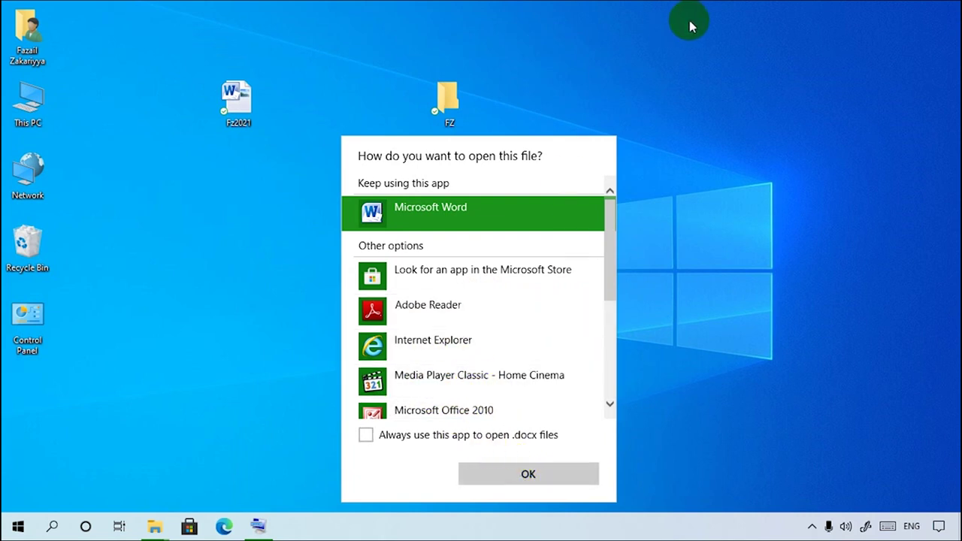
Step: Review the Give access to and Send to options of Fz2021, and move the document from the desktop into the FZ folder with Cut
right_click(242, 99)
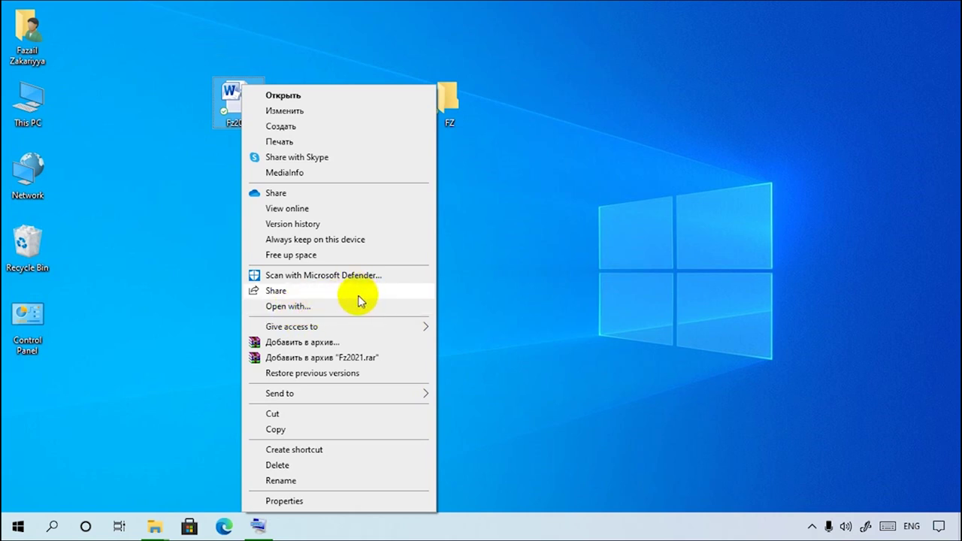
mouse_move(345, 329)
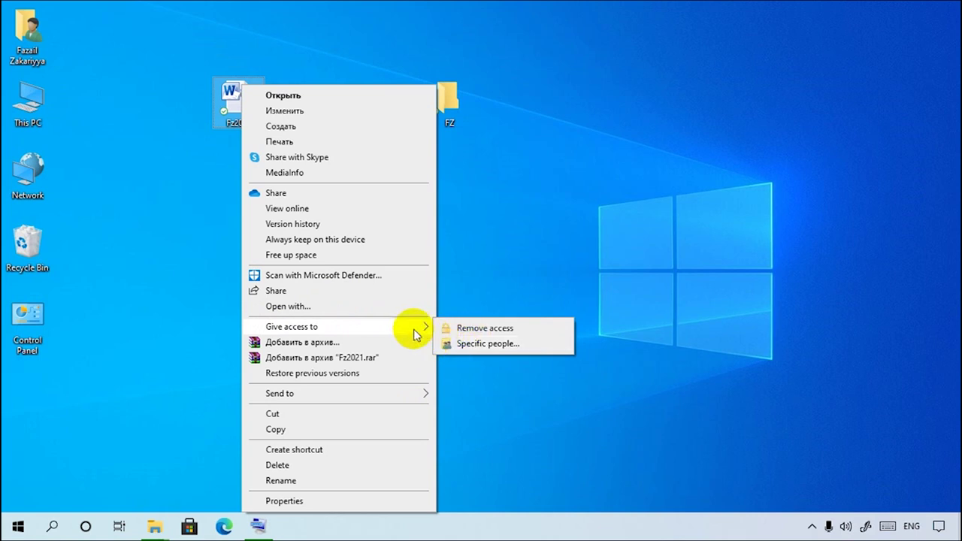
mouse_move(409, 328)
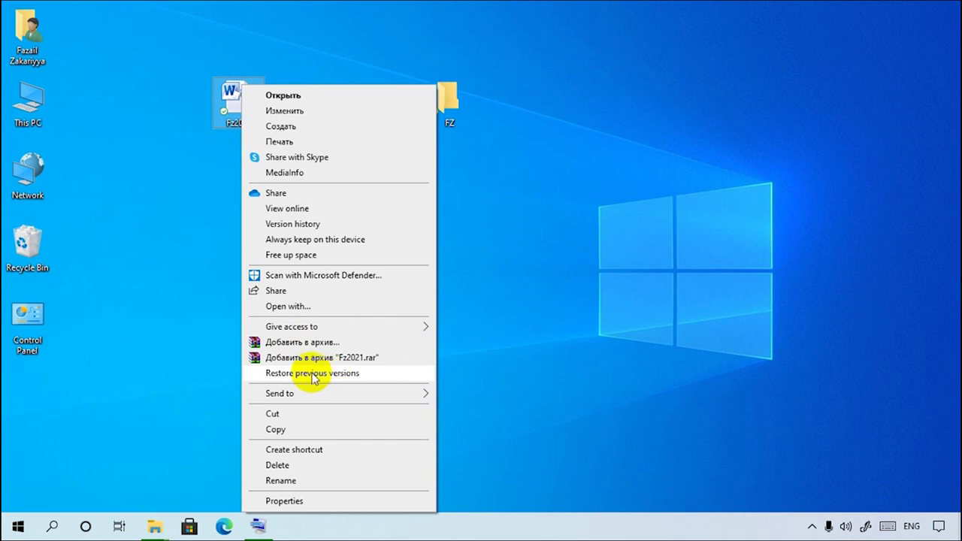
mouse_move(318, 393)
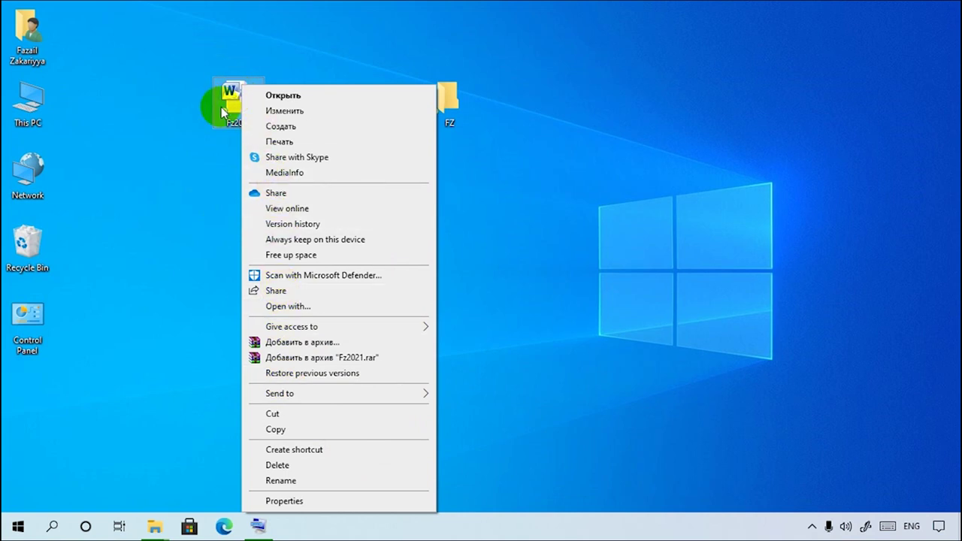
click(272, 413)
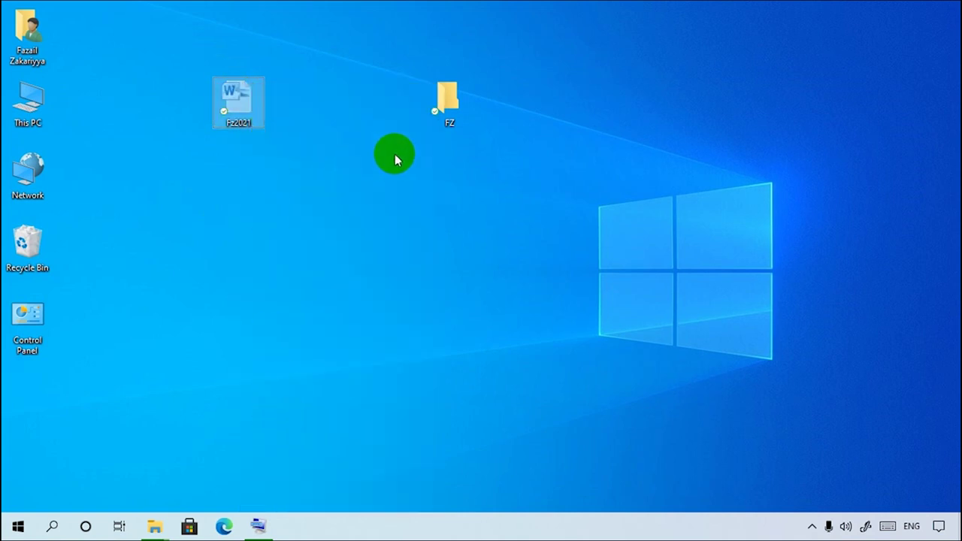
click(451, 104)
double_click(451, 104)
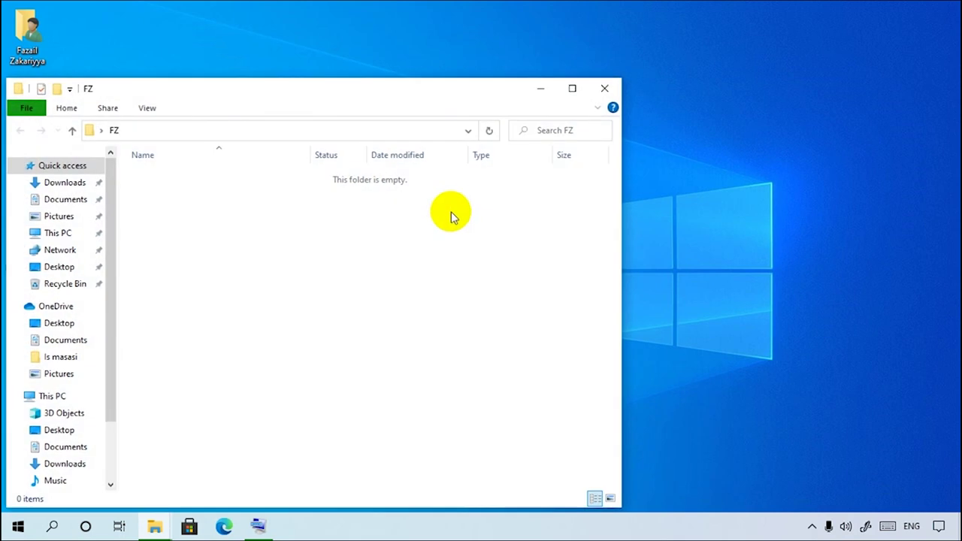
key(ctrl+v)
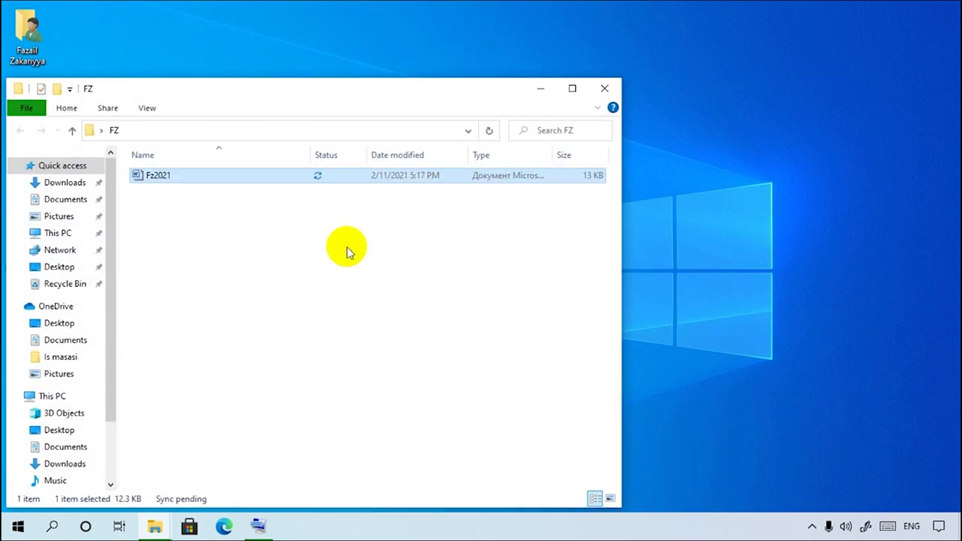
Step: Shift the FZ folder window clear of the desktop icons and return Fz2021 to the desktop, placing it beside the FZ folder
drag(281, 90, 482, 252)
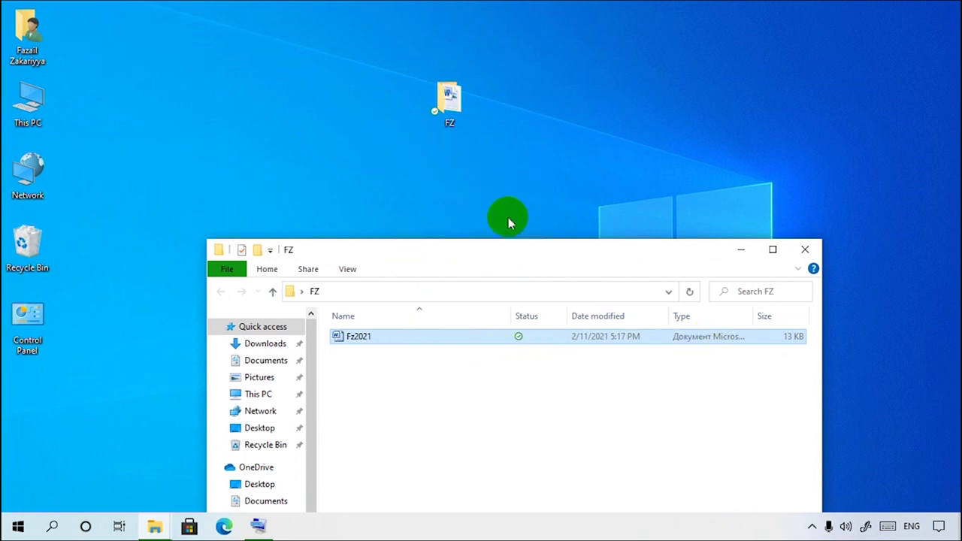
drag(304, 112, 311, 114)
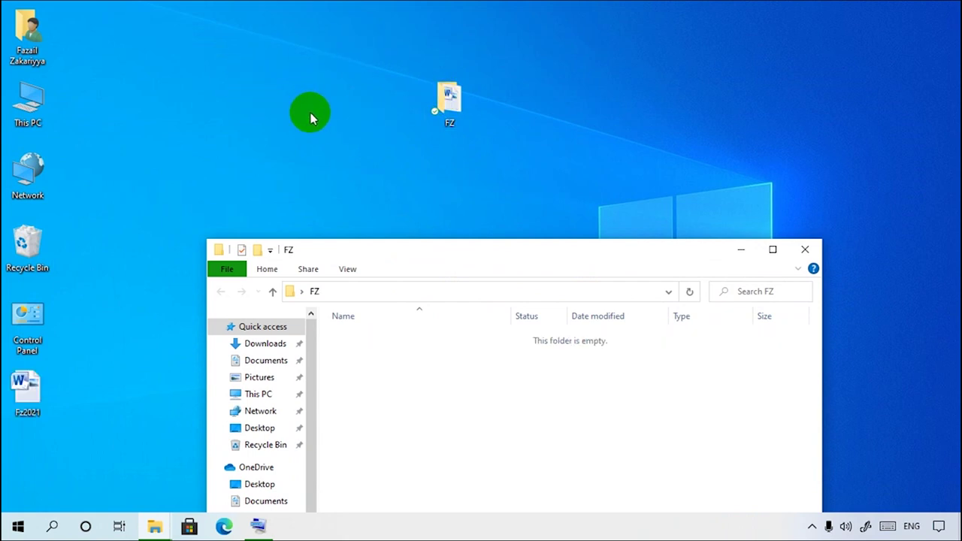
drag(23, 391, 323, 97)
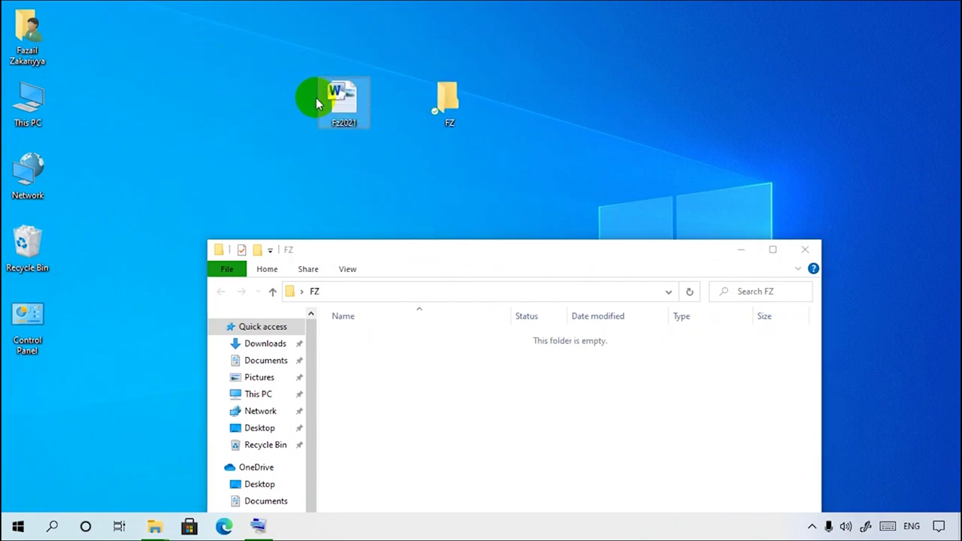
Step: Copy the desktop Fz2021 document into the FZ folder, skip the duplicate file, and close the folder window
right_click(339, 94)
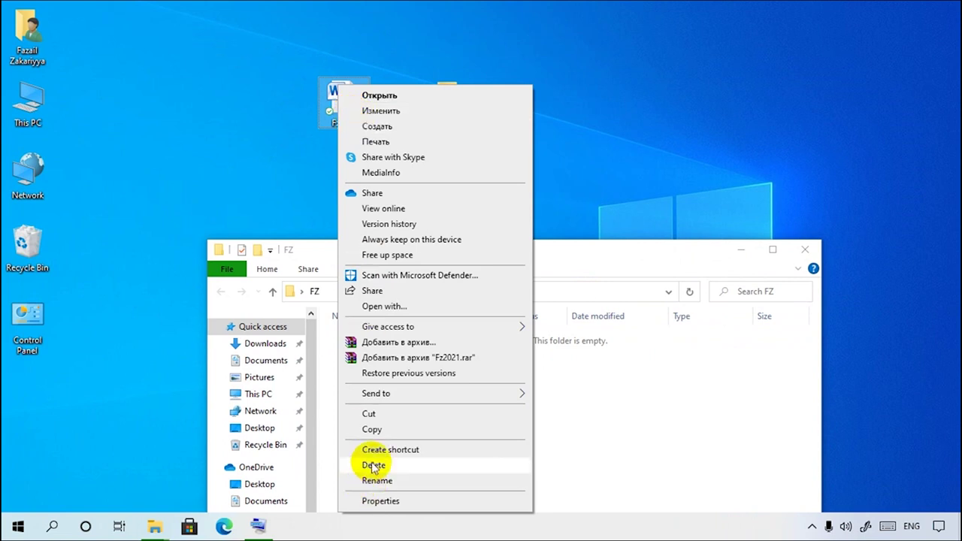
click(375, 429)
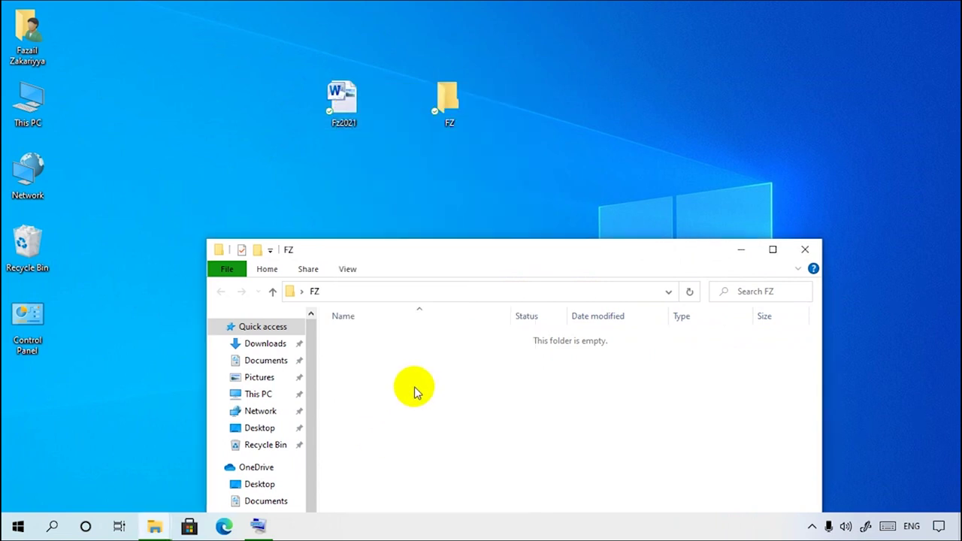
key(ctrl+v)
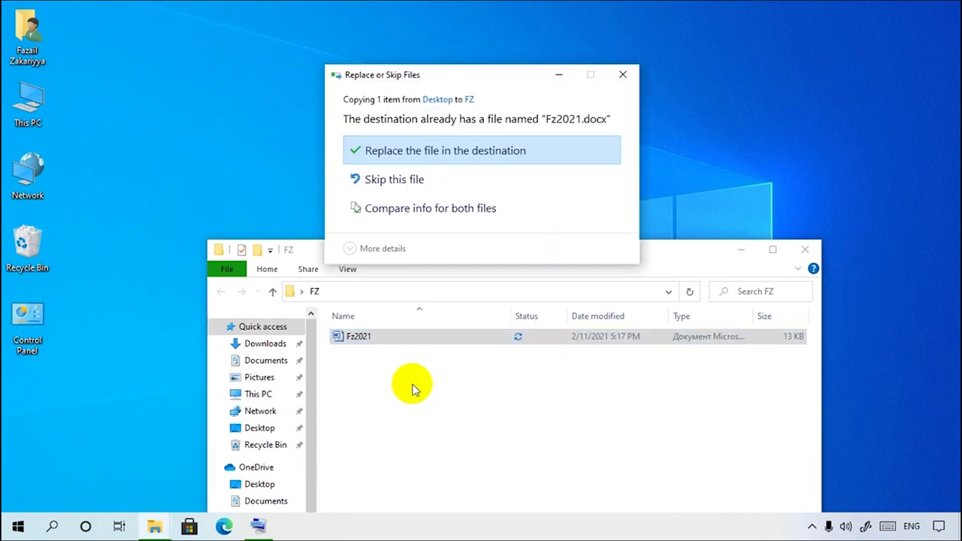
click(457, 180)
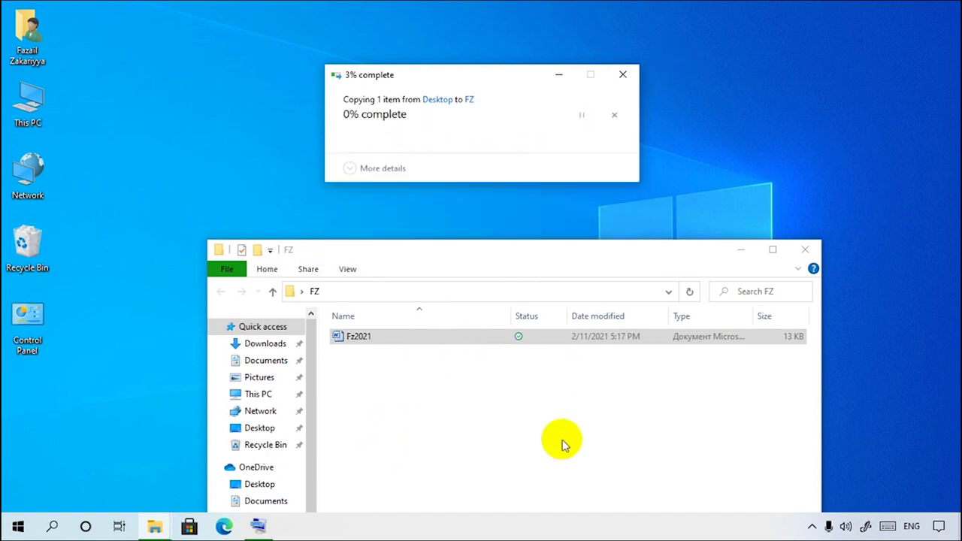
click(806, 249)
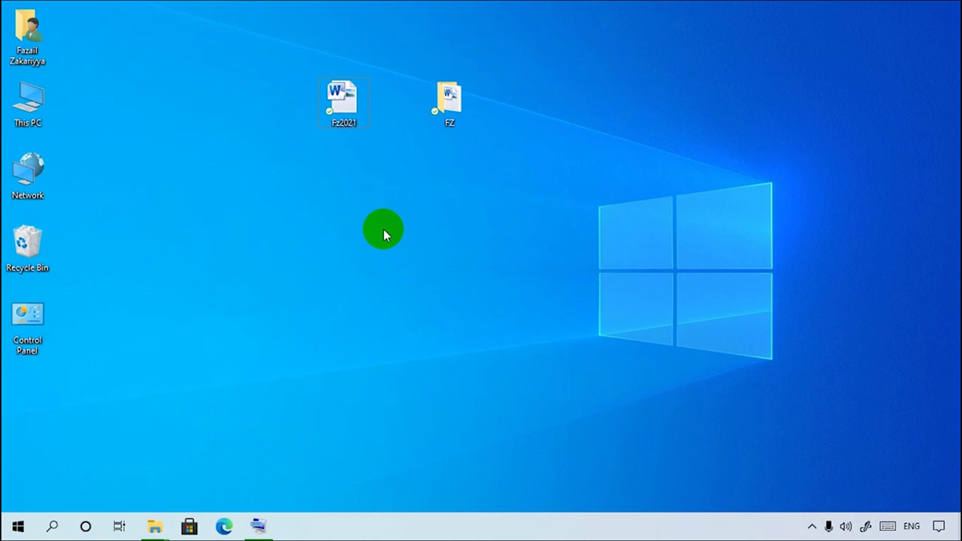
right_click(330, 105)
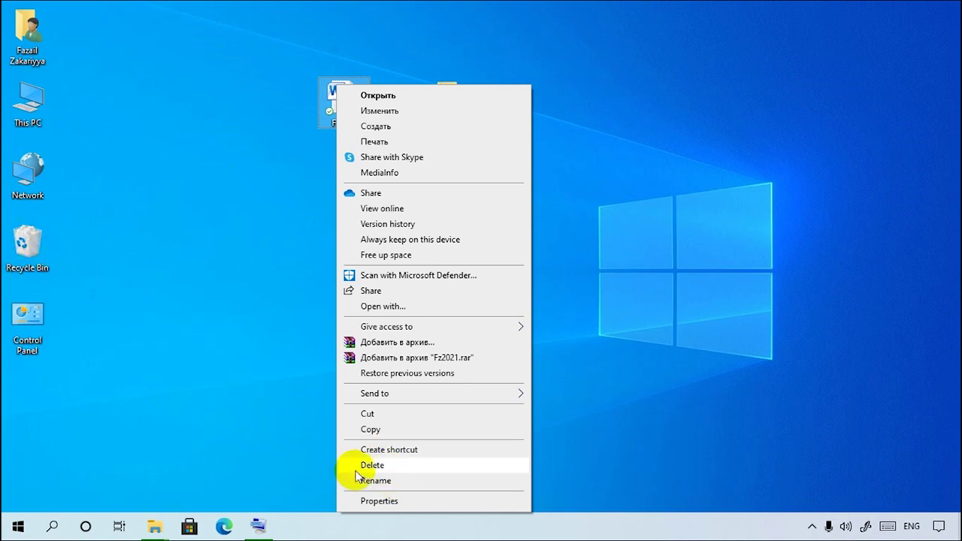
click(382, 482)
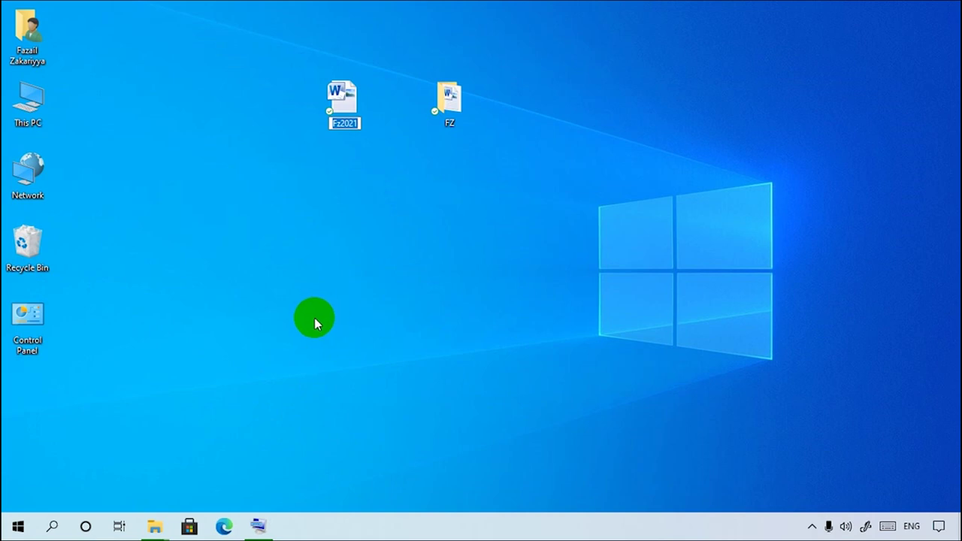
click(338, 101)
right_click(339, 90)
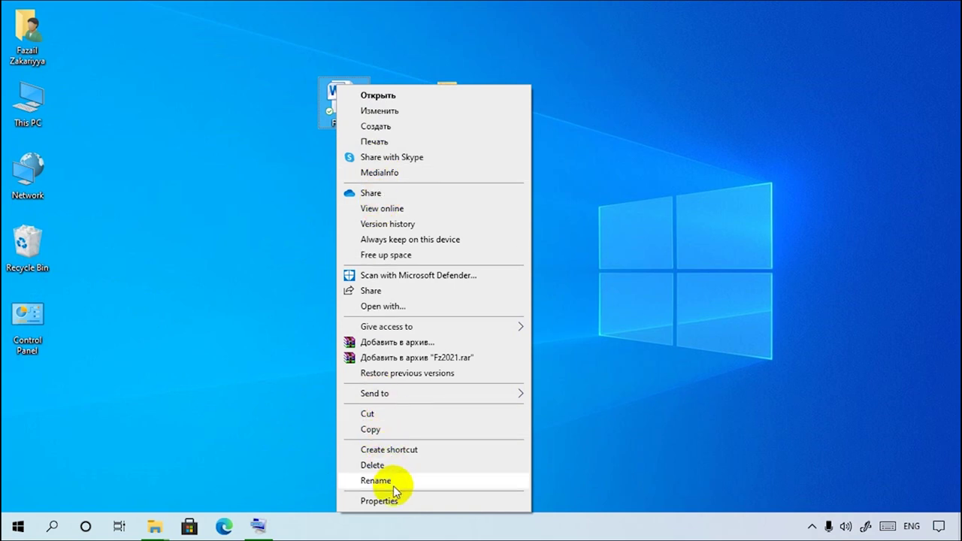
click(207, 383)
Step: Rename the Fz2021 desktop document to FZ by editing the name directly under its icon
click(338, 101)
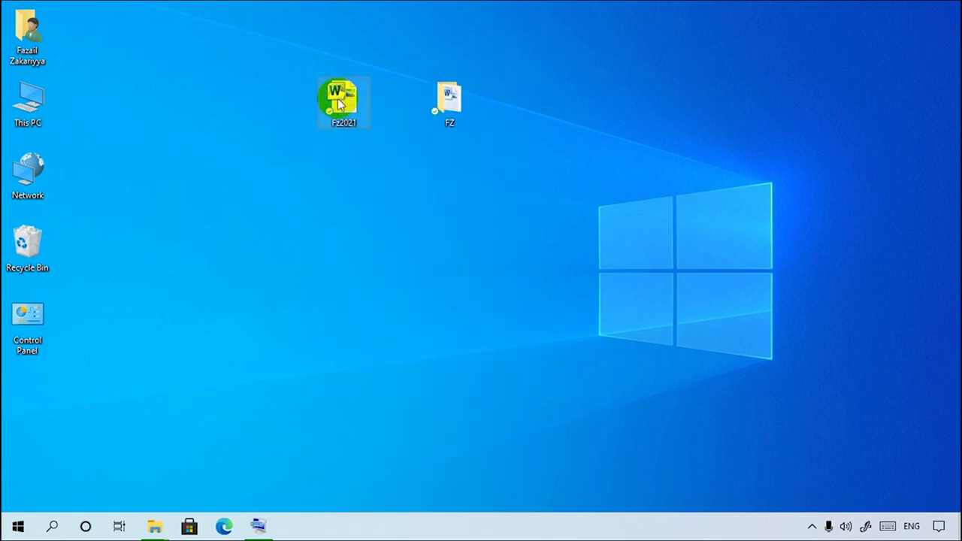
mouse_move(340, 90)
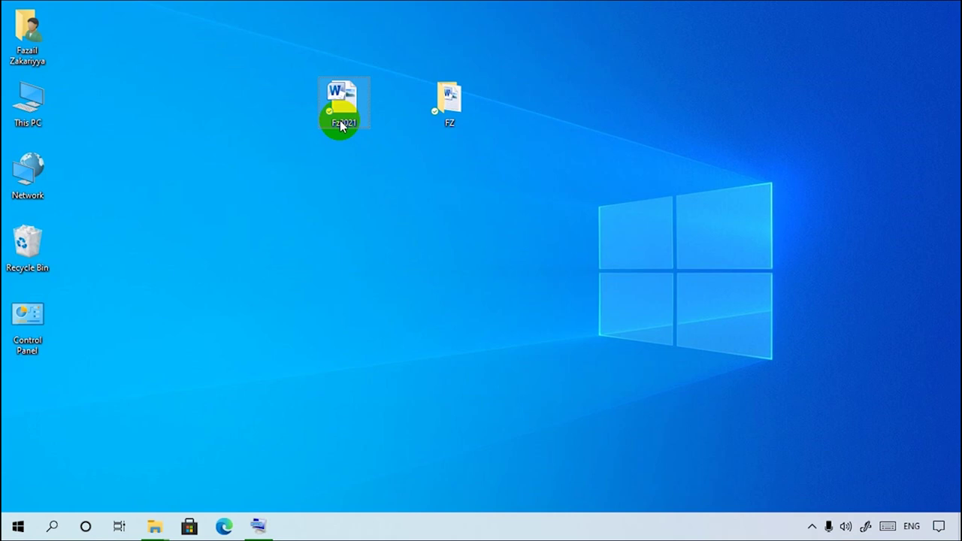
click(342, 122)
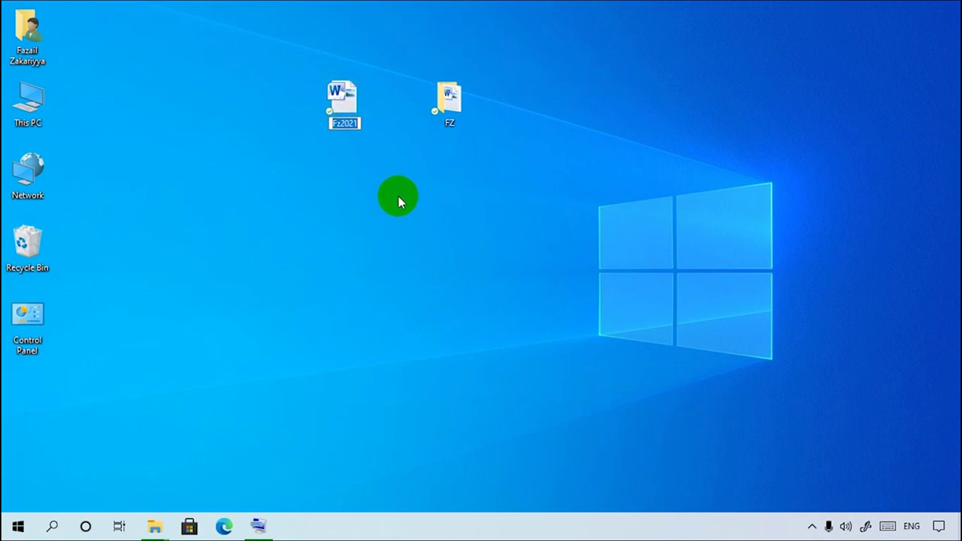
text(FZ)
key(Return)
click(325, 203)
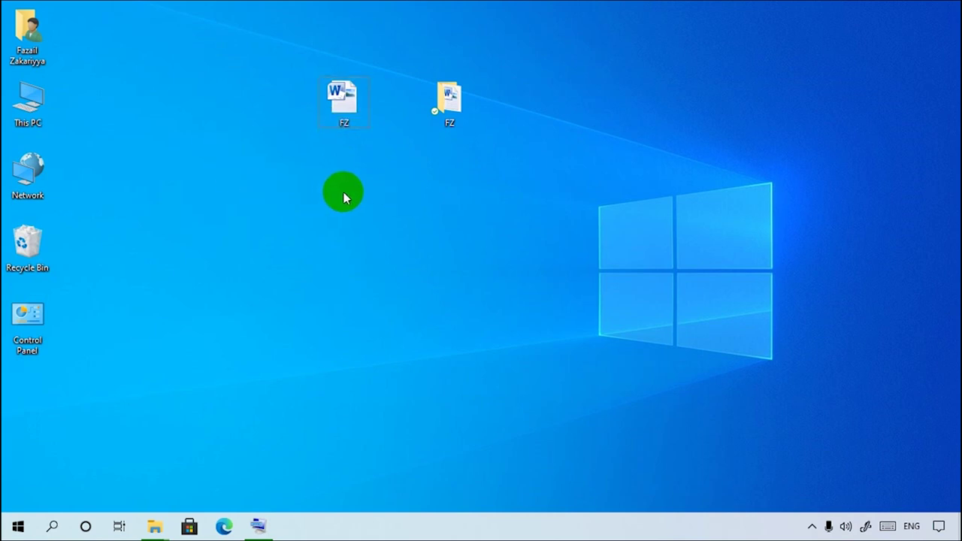
Step: Review the security, details and previous-versions properties of the FZ document, and mark the file as Read-only
right_click(348, 101)
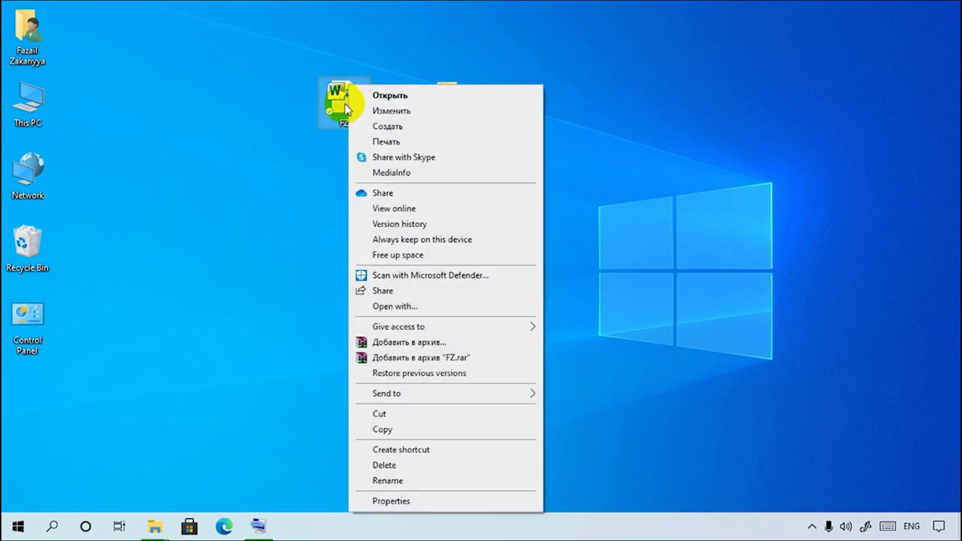
click(391, 501)
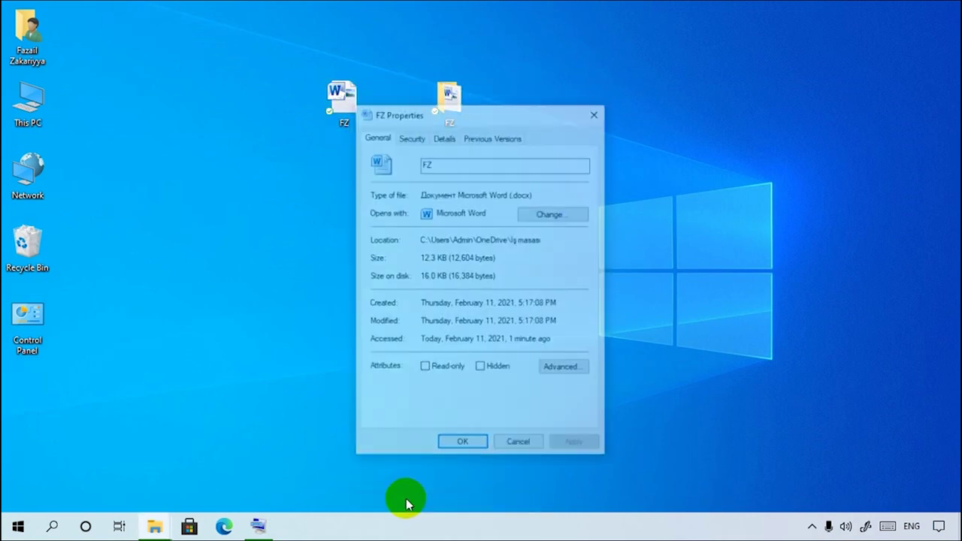
click(411, 137)
click(448, 136)
click(494, 136)
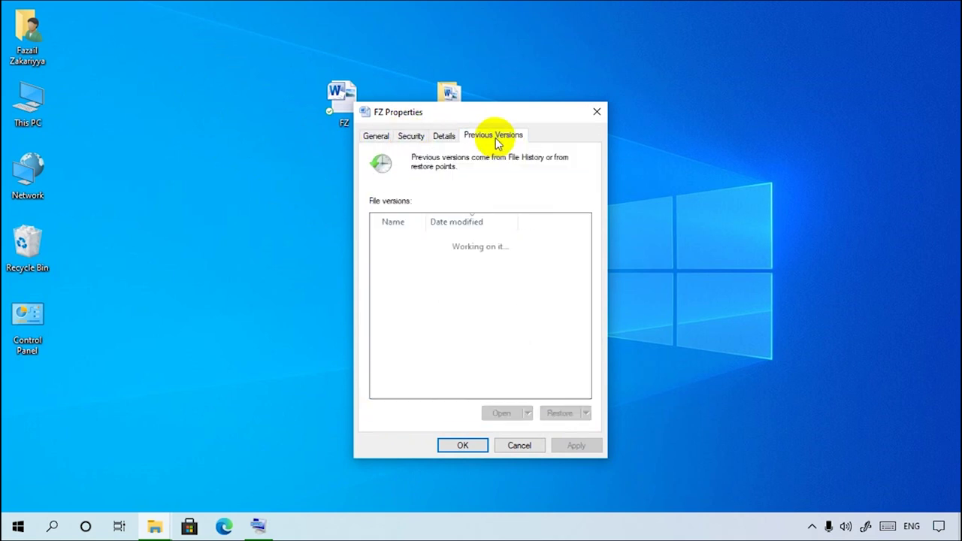
click(376, 136)
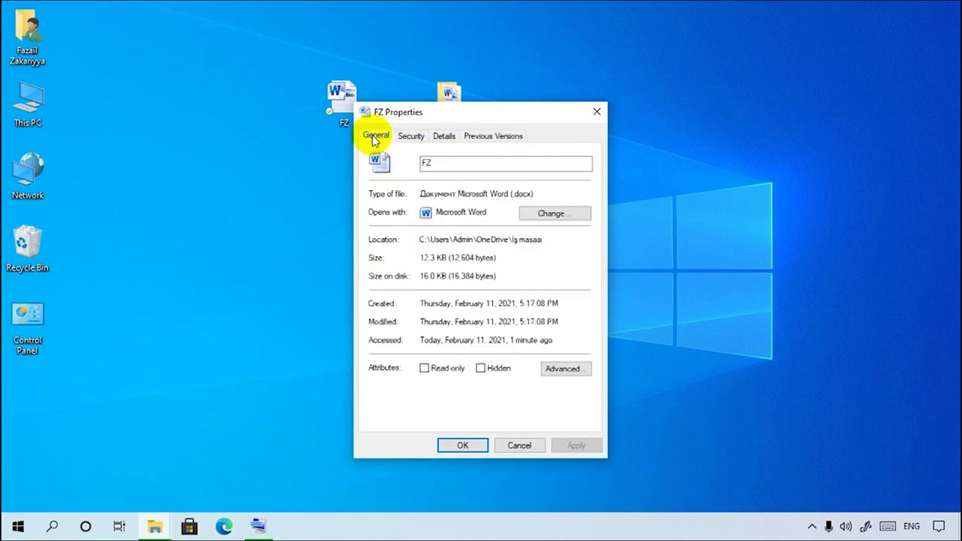
click(425, 369)
click(461, 446)
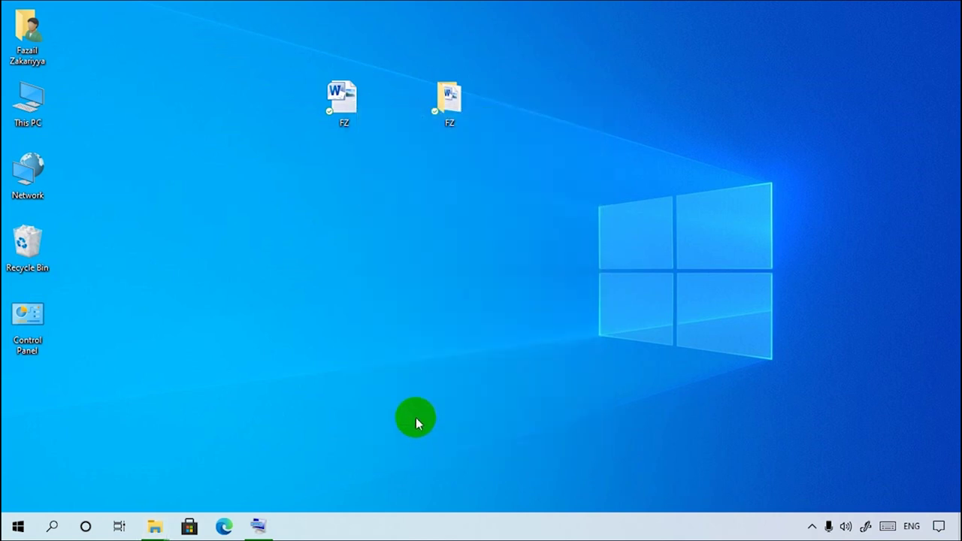
Step: Open the FZ document in Word and append the text ERHYERSGTEWRGTWERGE after the existing word
double_click(346, 105)
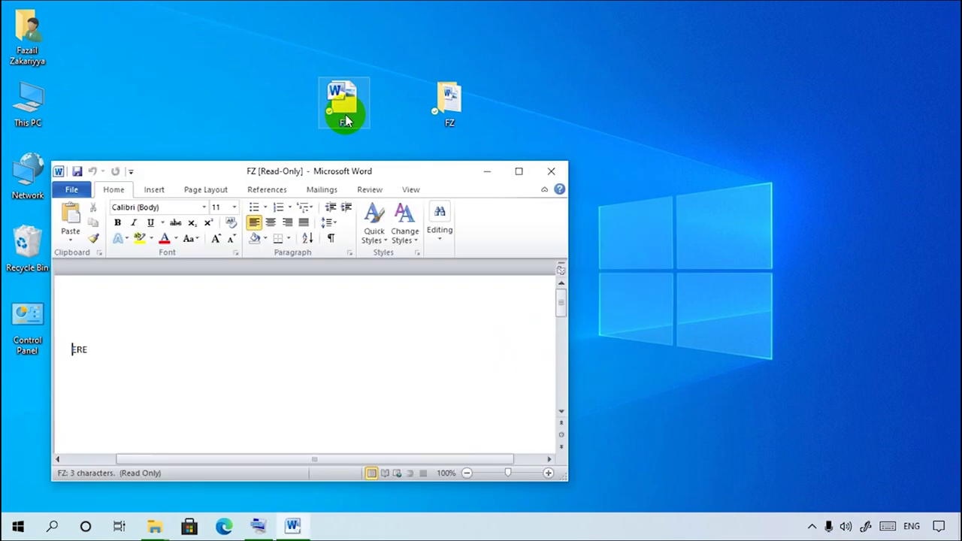
click(150, 361)
text(ERHYERSGTEWR)
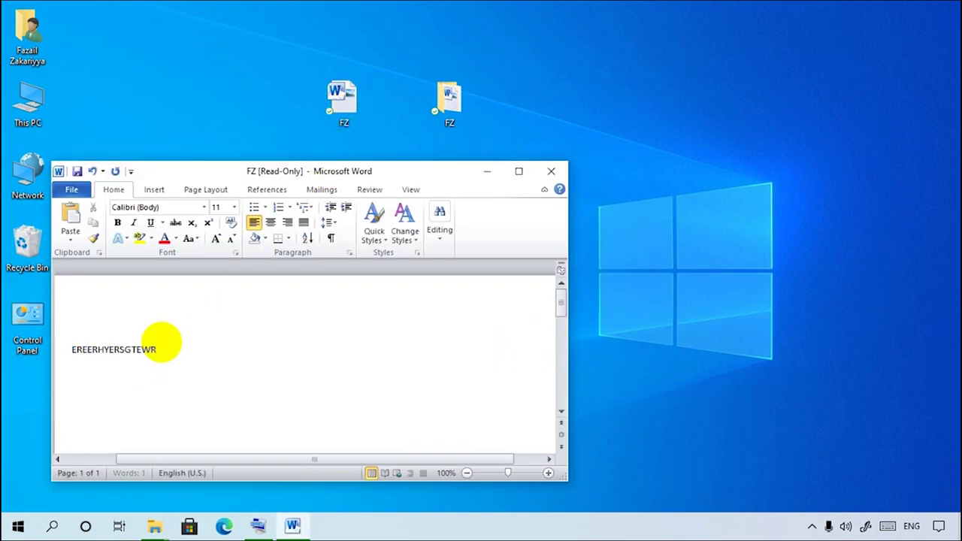
text(GTWERGE)
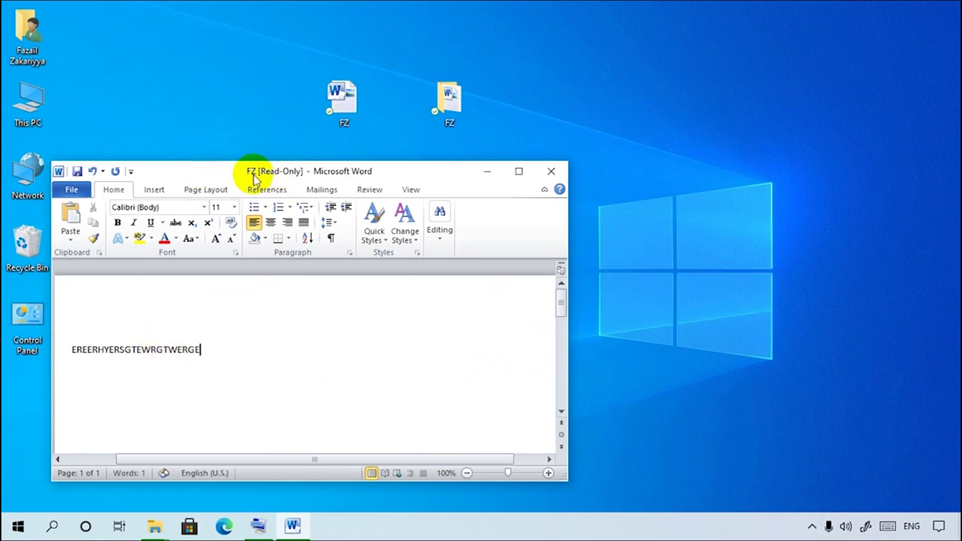
Step: Try to save the edited document as FZ on the desktop in Word Document format
click(72, 190)
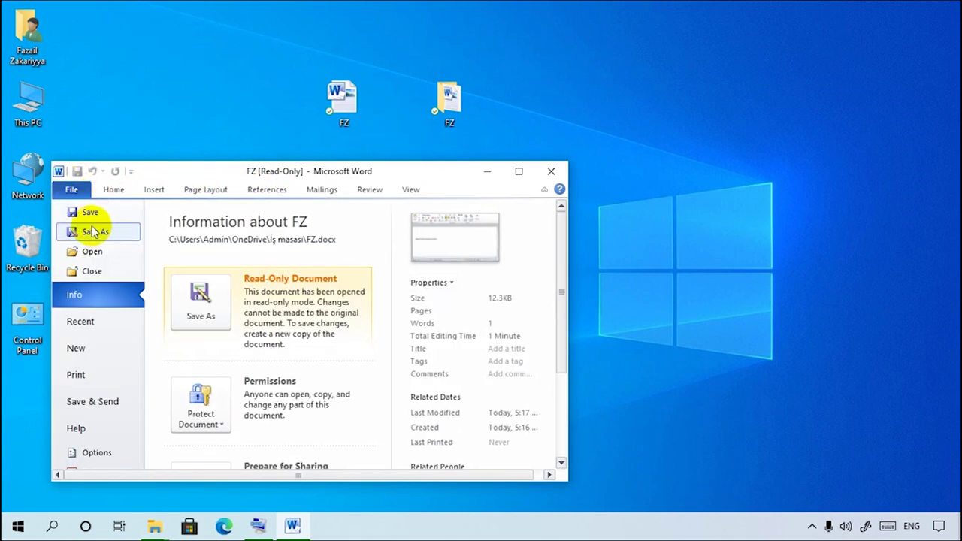
click(94, 216)
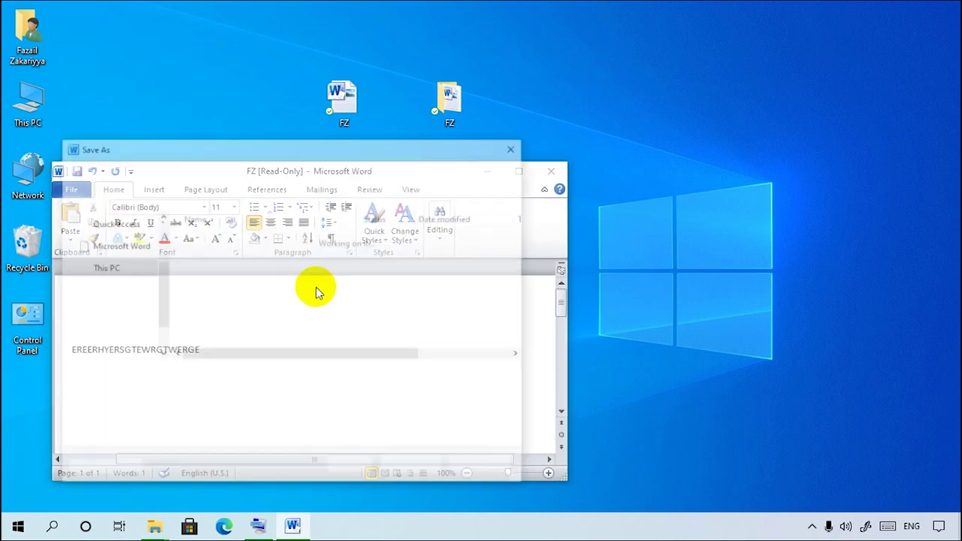
drag(251, 148, 584, 91)
click(492, 320)
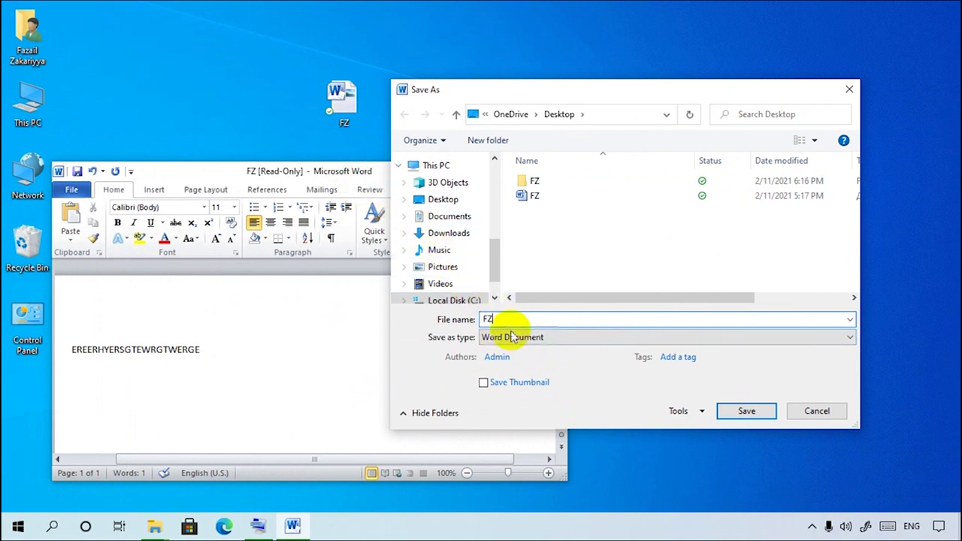
click(746, 414)
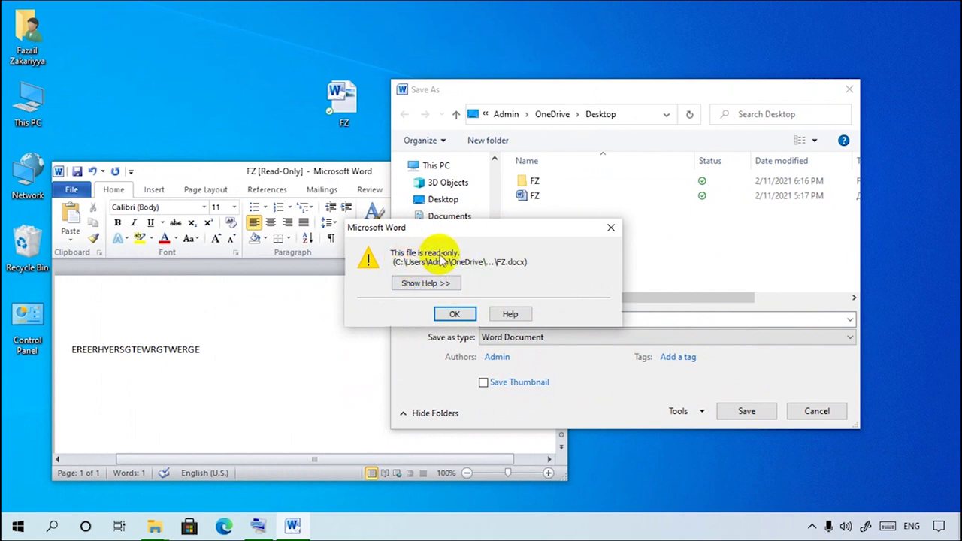
click(455, 315)
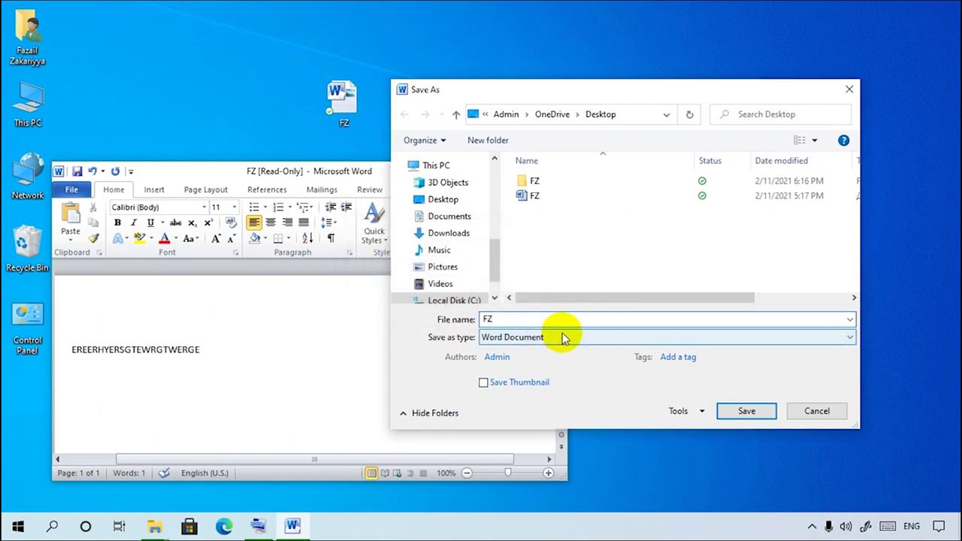
Step: Save the edited document on the desktop as a Word Document under the new name FZ8
text(8)
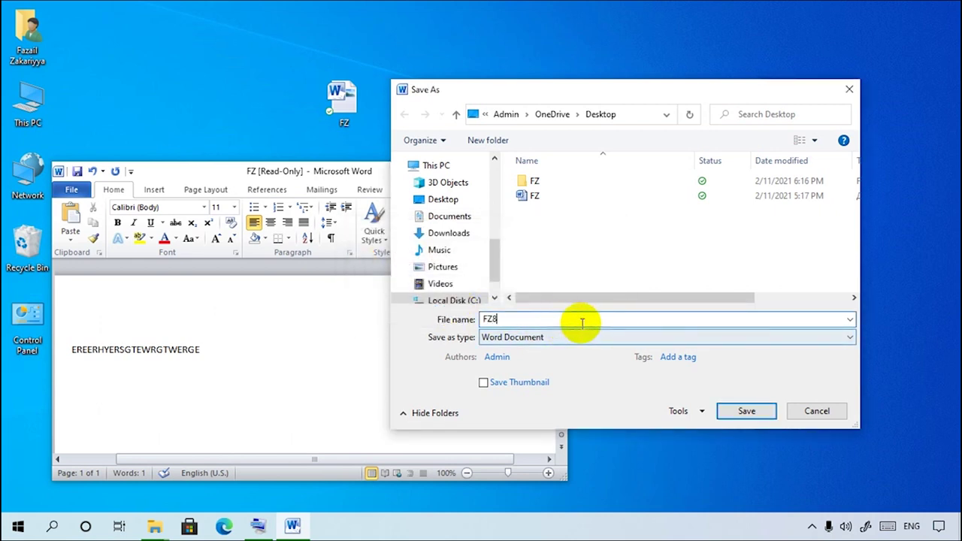
click(746, 410)
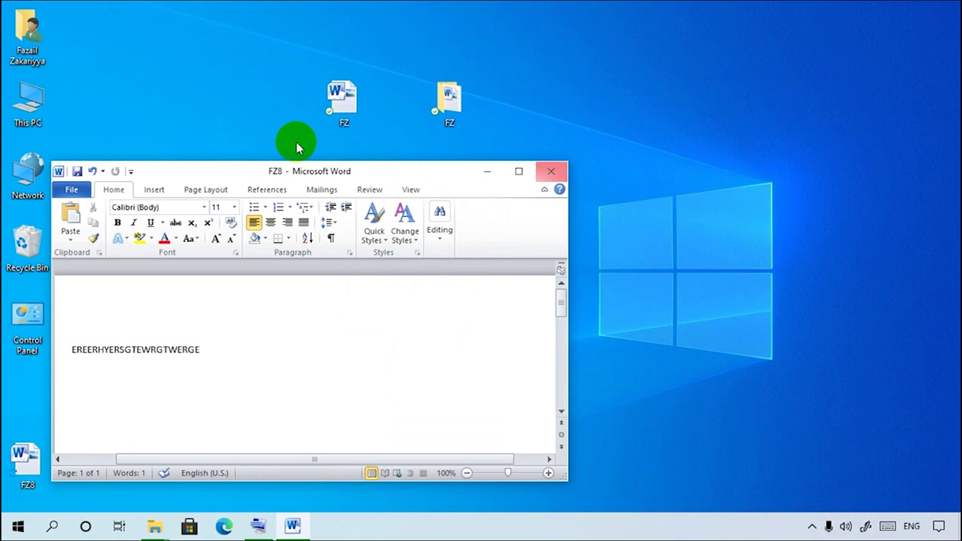
click(345, 97)
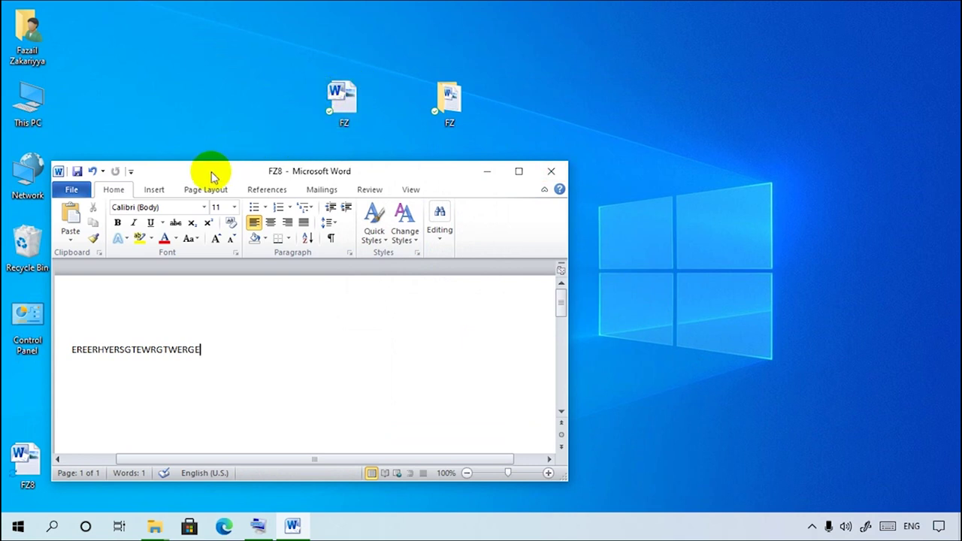
Step: Place the FZ8 document icon directly below Control Panel on the desktop, and close the document's Word window
drag(210, 172, 627, 167)
click(30, 472)
drag(33, 478, 30, 410)
click(575, 156)
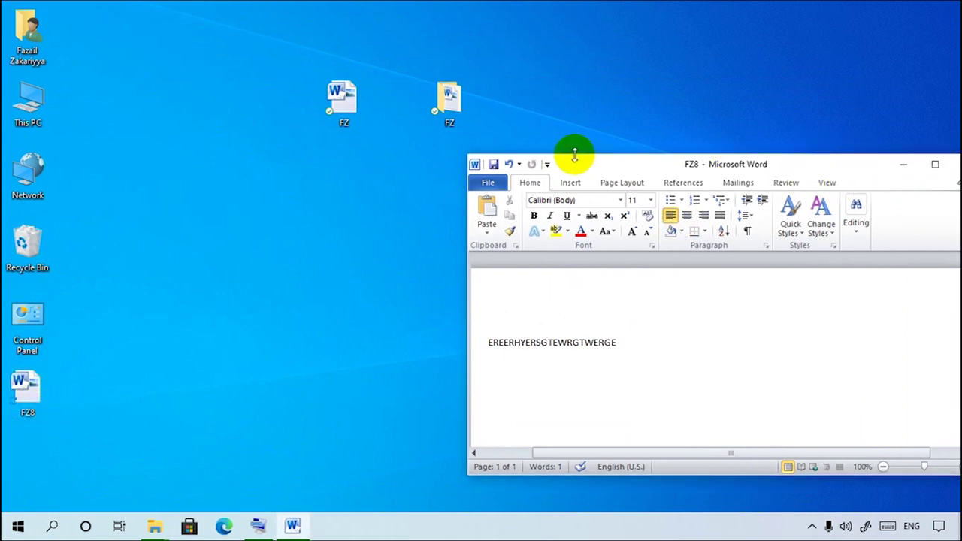
drag(679, 163, 599, 173)
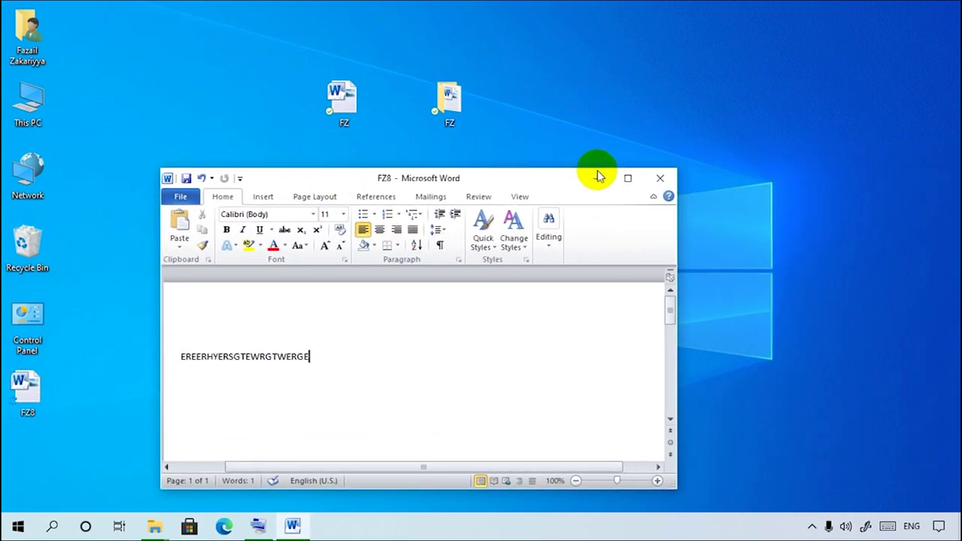
click(659, 178)
click(4, 479)
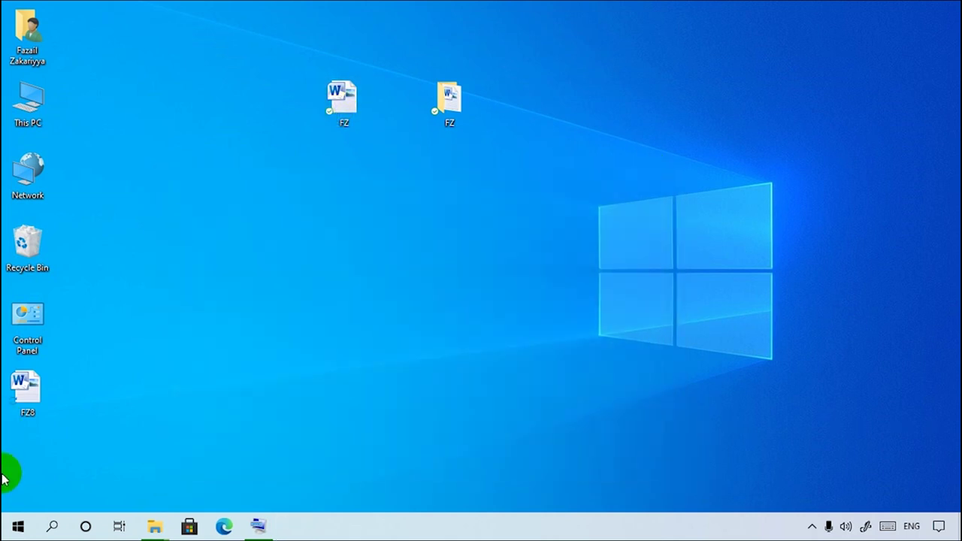
Step: Check the general properties and attributes of the FZ8 document, and close them without changes
right_click(42, 412)
click(69, 500)
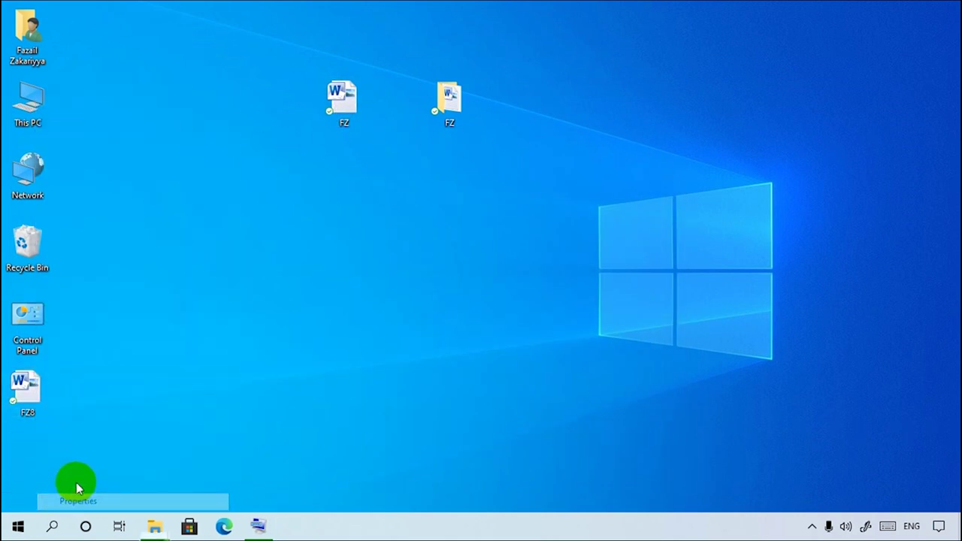
click(284, 157)
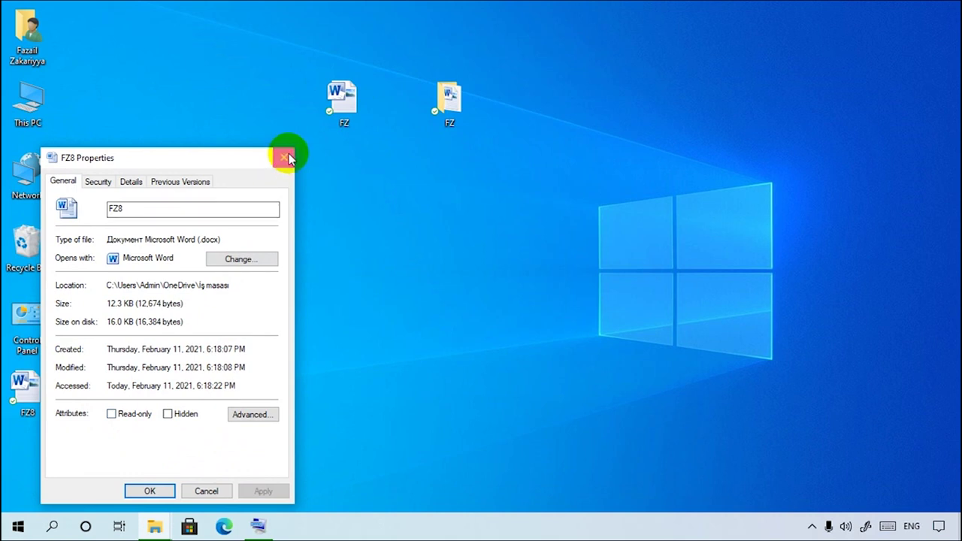
Step: Turn on the Hidden attribute in the FZ document's properties, keeping Read-only on
click(338, 121)
right_click(337, 116)
click(344, 501)
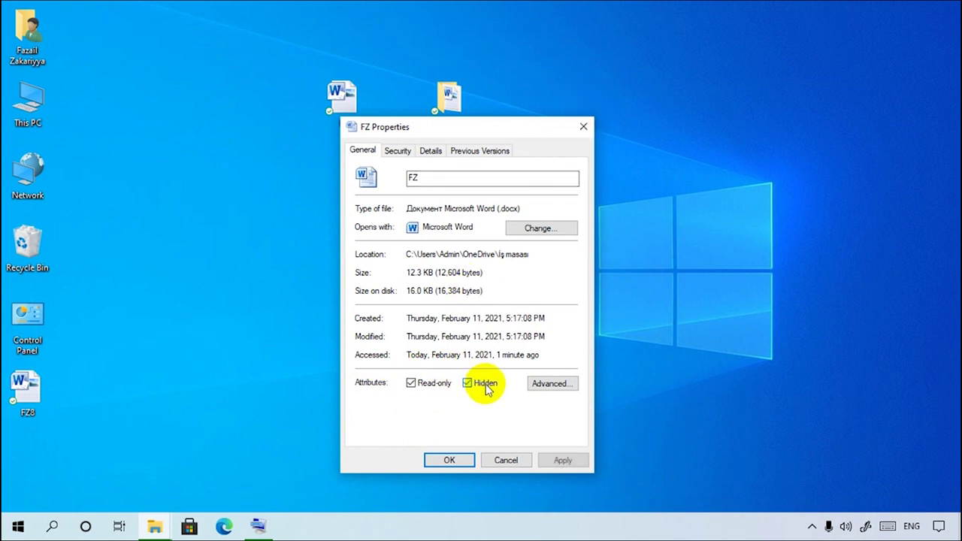
click(462, 459)
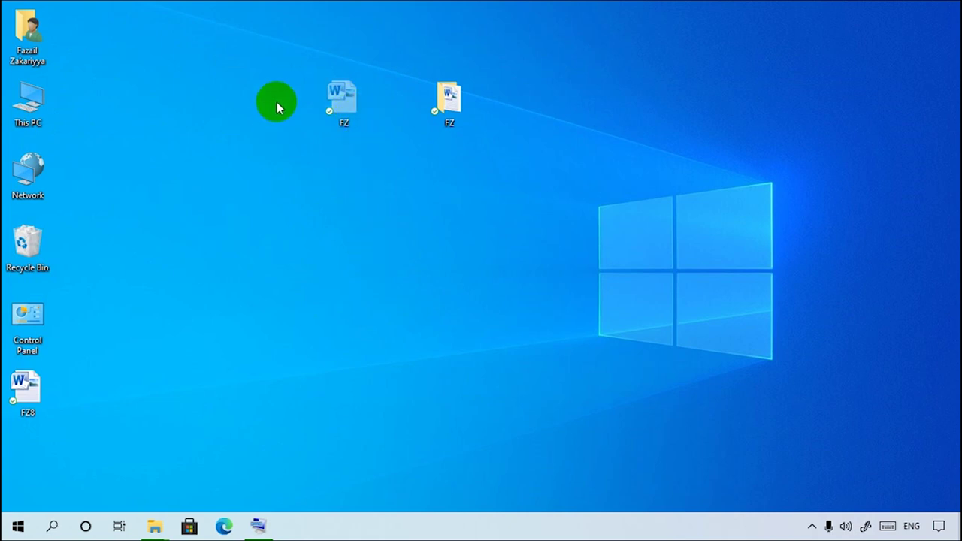
drag(340, 100, 329, 127)
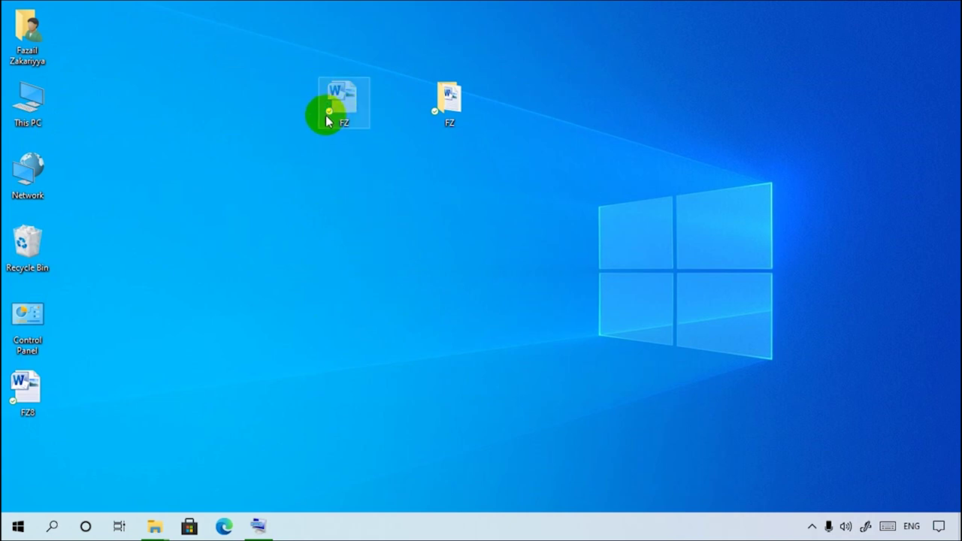
click(337, 202)
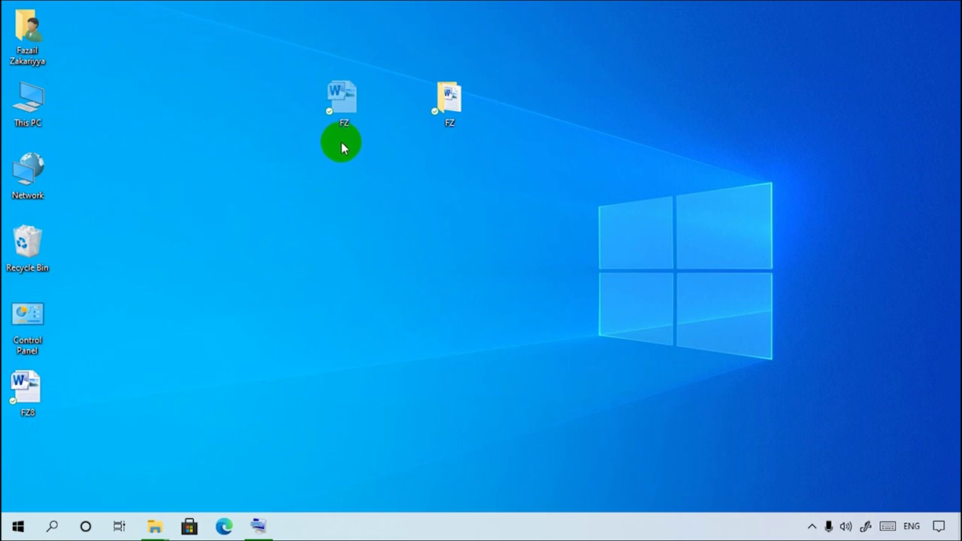
click(349, 109)
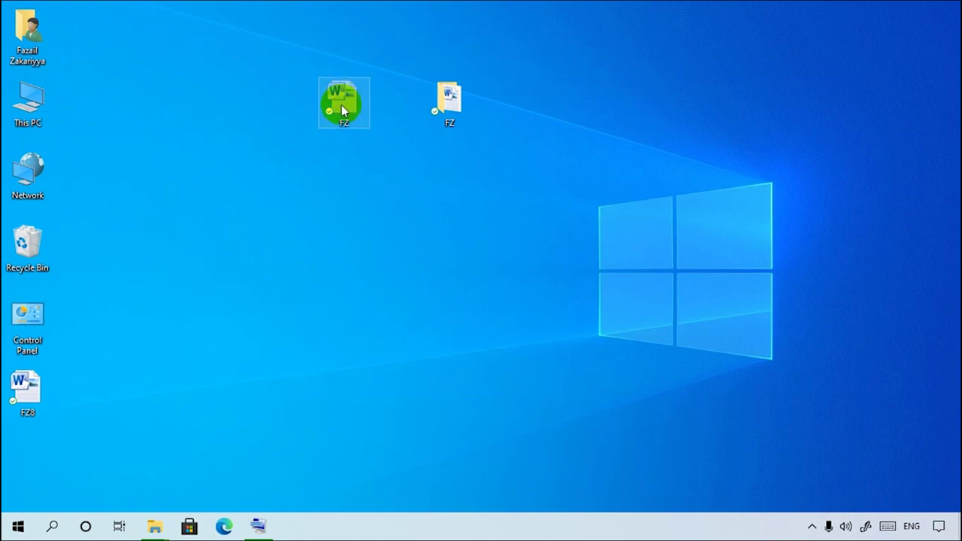
click(402, 169)
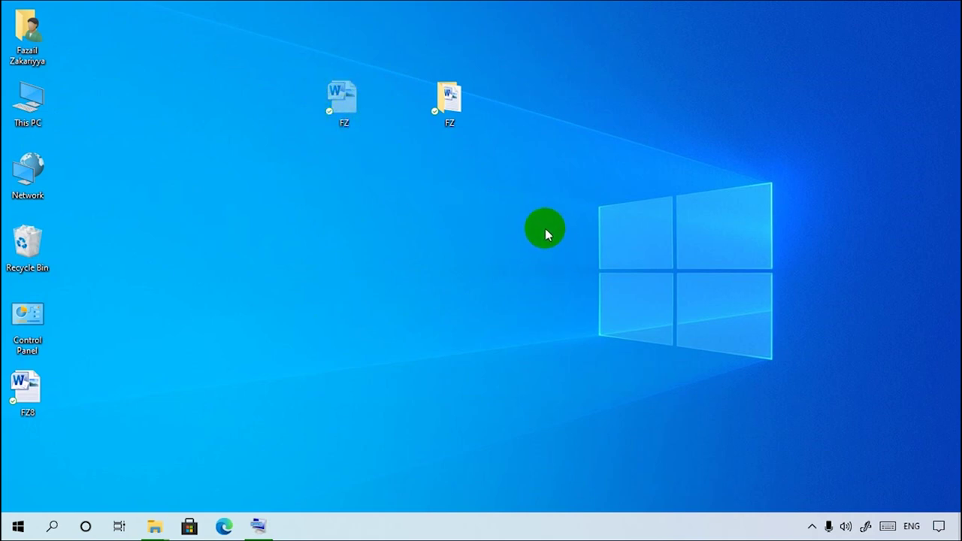
right_click(341, 98)
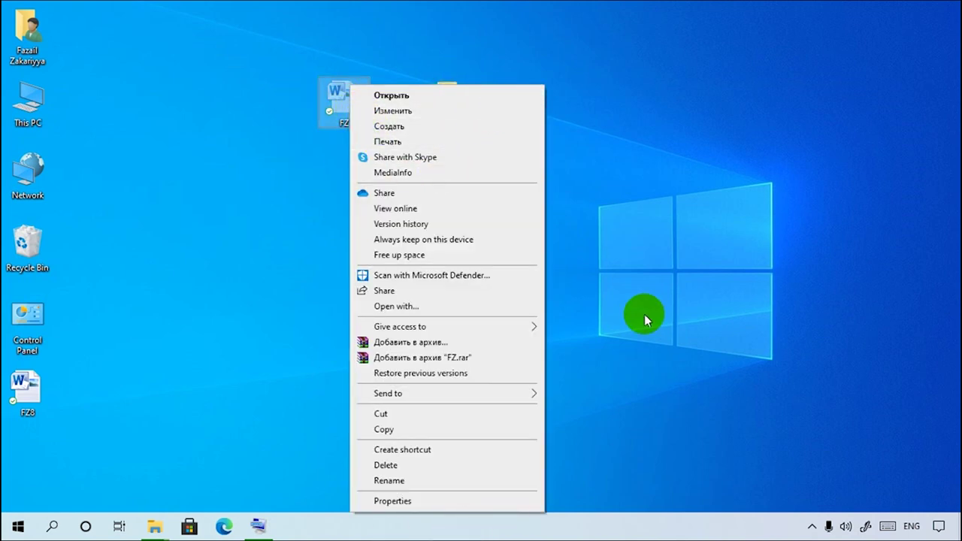
click(680, 318)
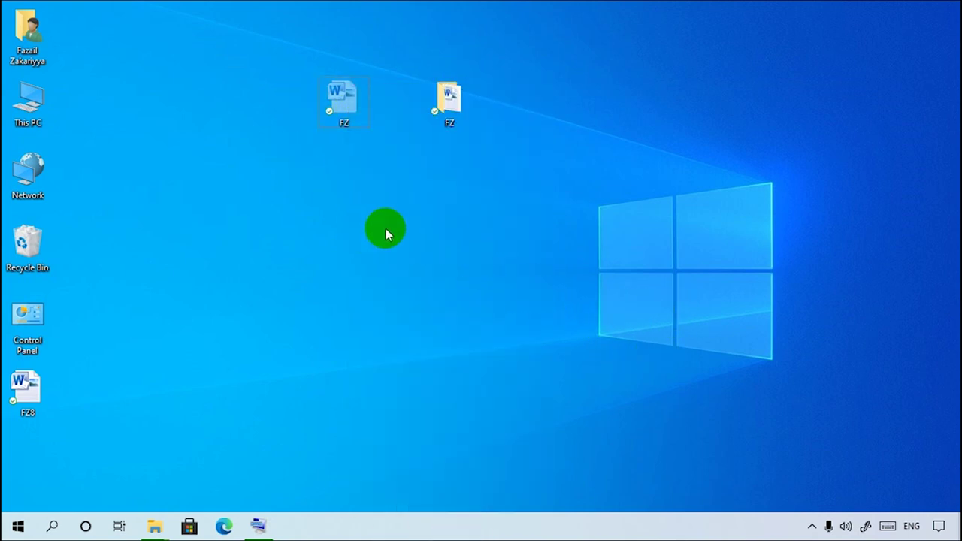
Step: Open the user's personal folder in File Explorer and move its window clear of the FZ desktop icons
right_click(450, 93)
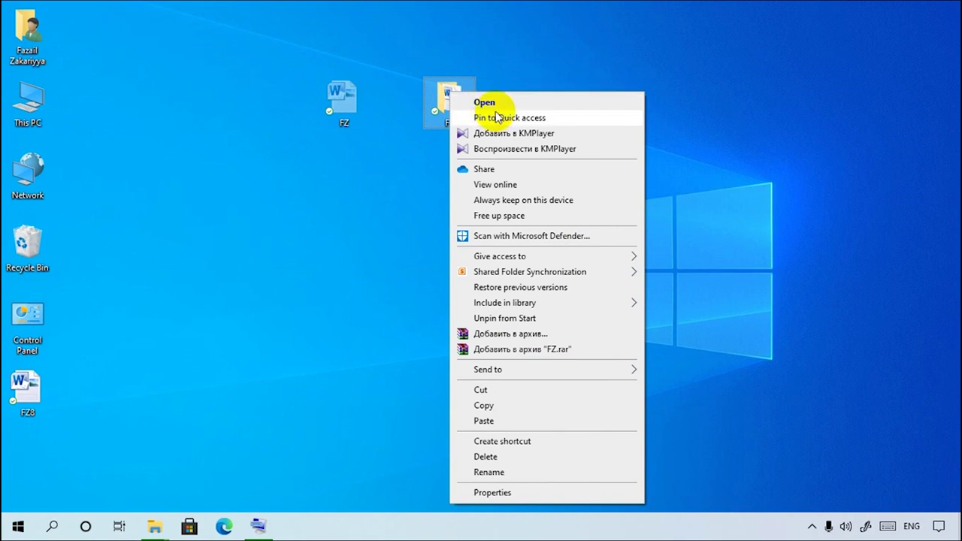
click(29, 36)
double_click(29, 36)
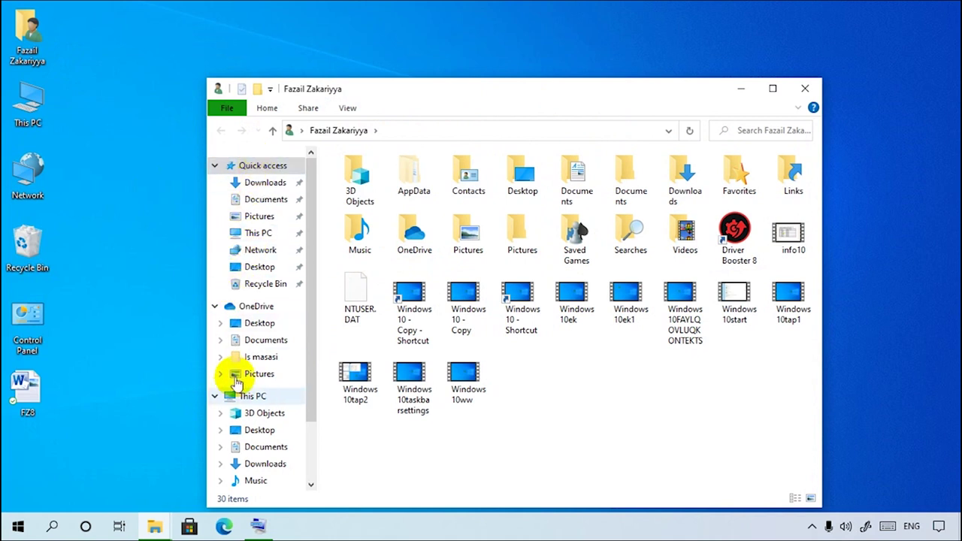
scroll(248, 394, down, 1)
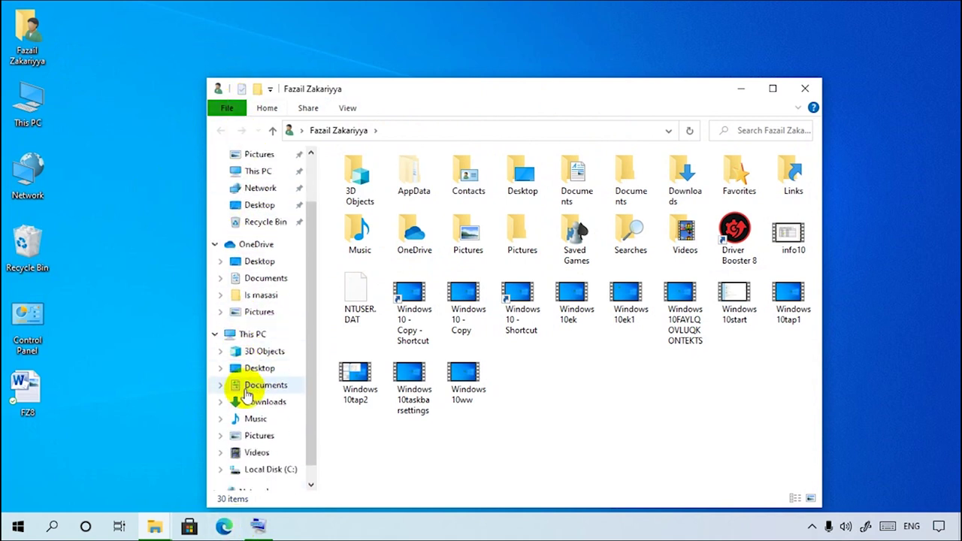
scroll(248, 395, down, 1)
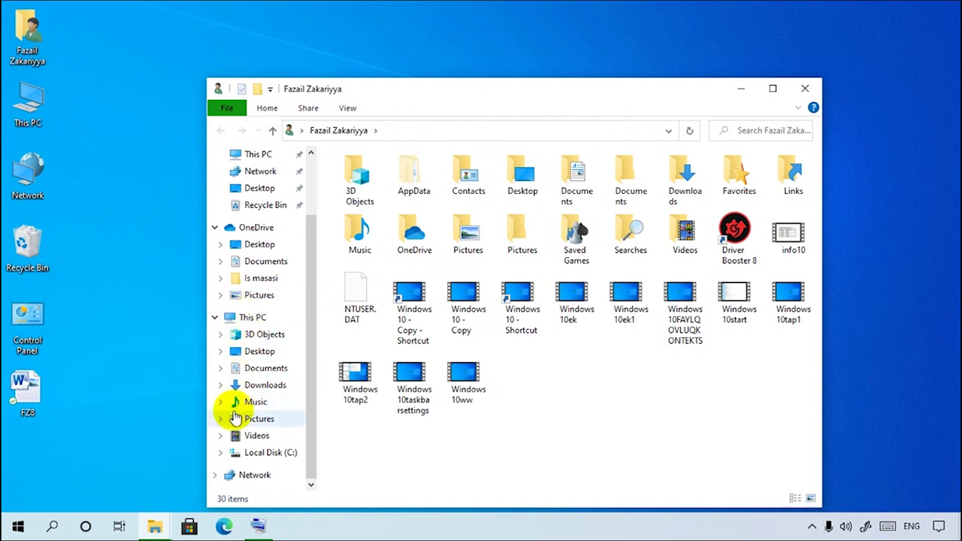
scroll(243, 435, up, 2)
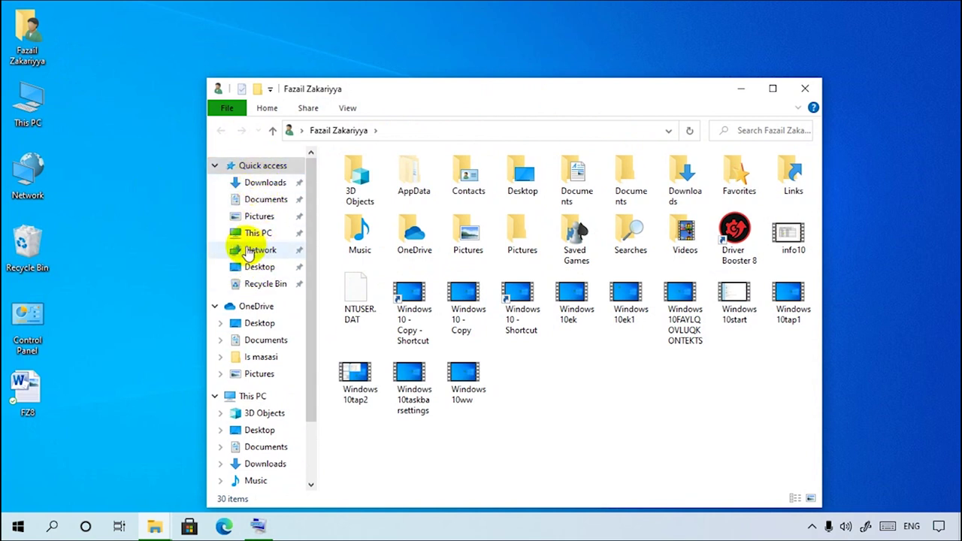
drag(414, 92, 280, 261)
Step: Pin the FZ desktop folder to Quick access, and close the File Explorer window
click(453, 103)
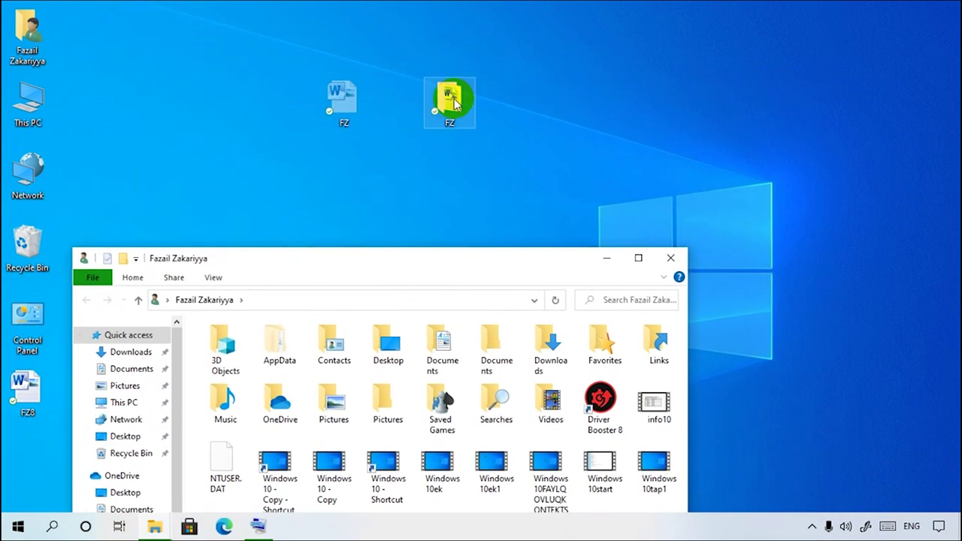
right_click(454, 103)
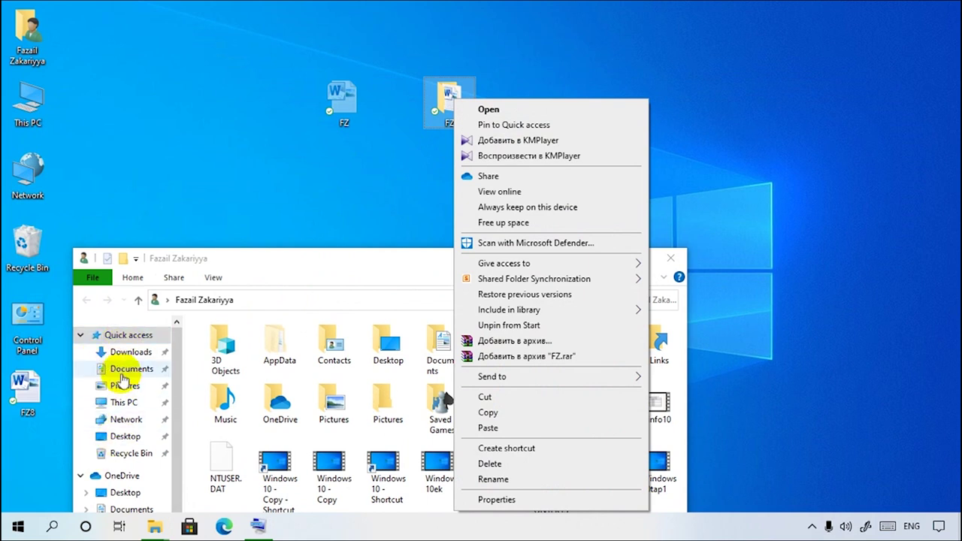
click(528, 124)
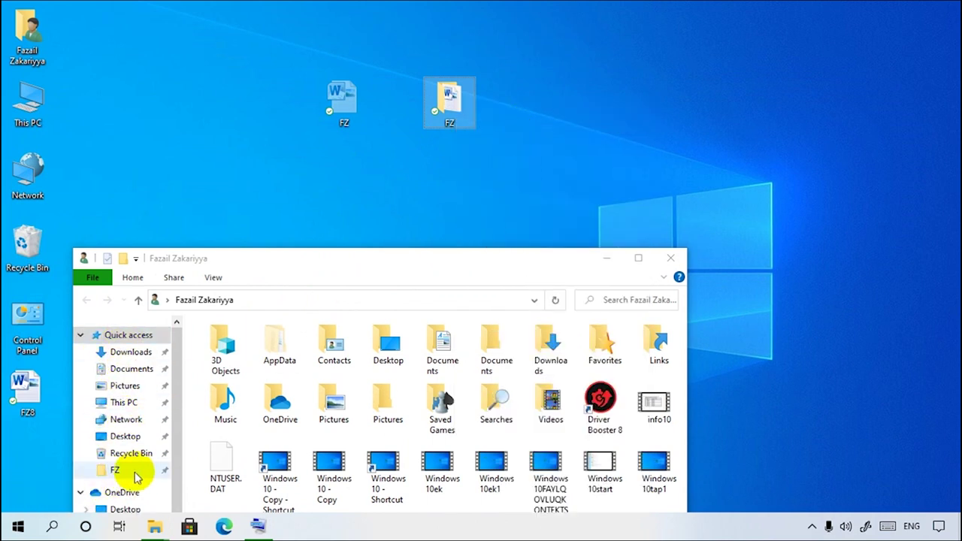
click(658, 267)
click(658, 271)
Step: Include the FZ desktop folder in the Music library
right_click(457, 102)
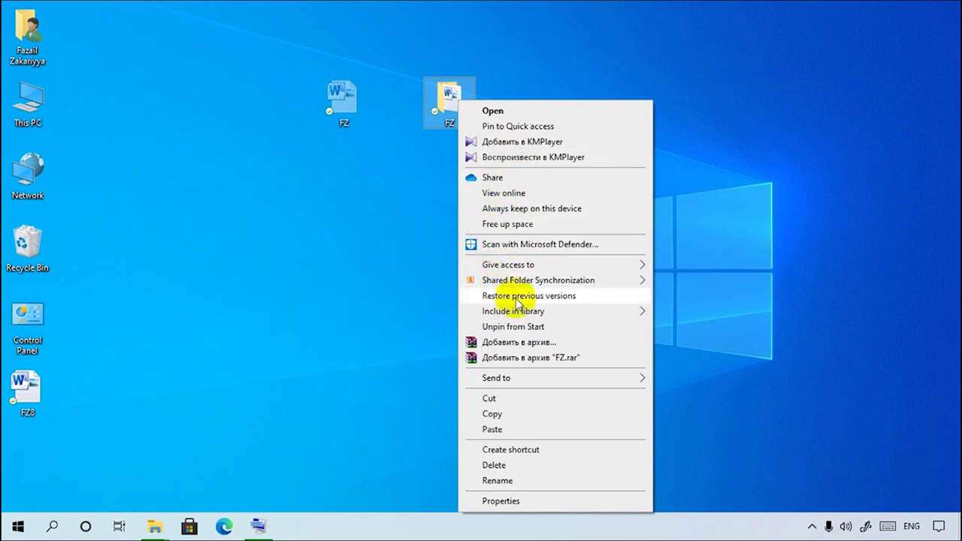
mouse_move(519, 311)
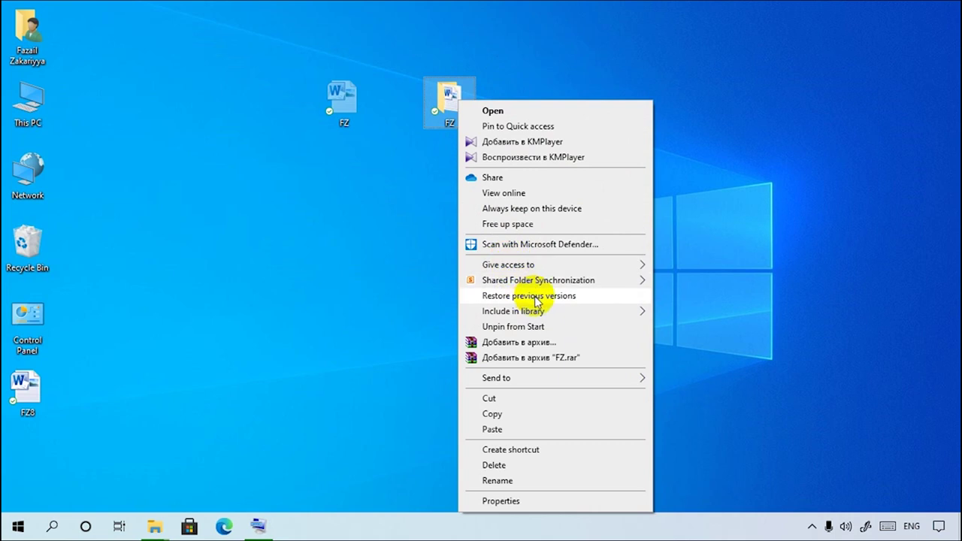
mouse_move(562, 315)
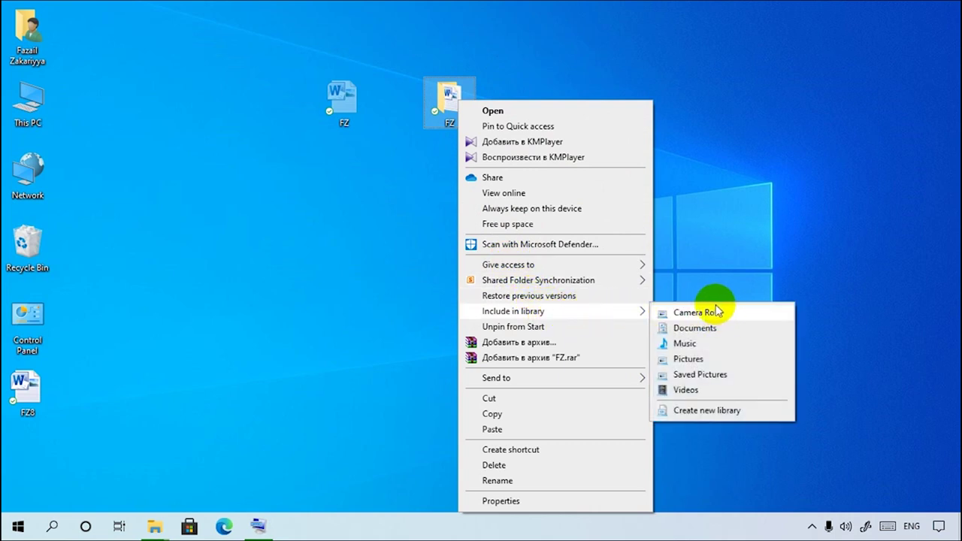
click(683, 344)
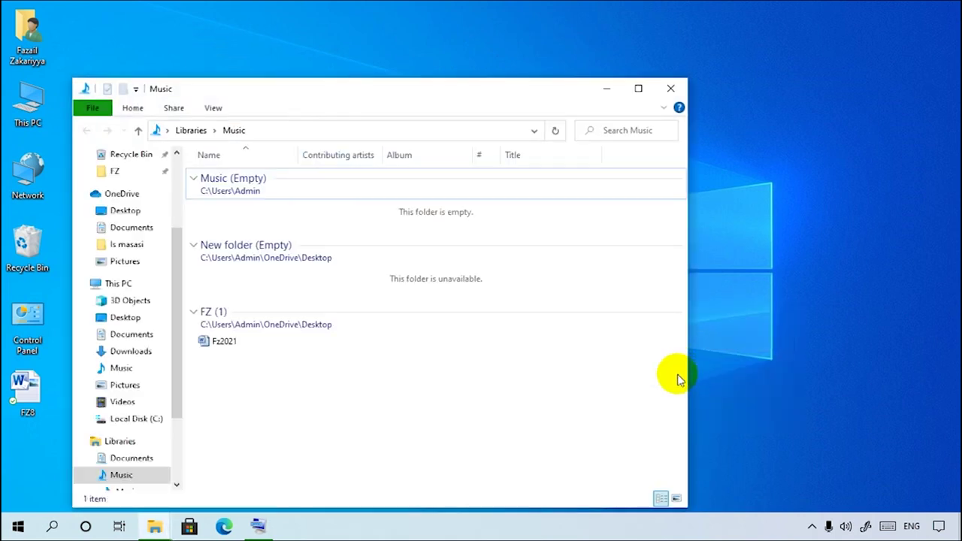
Step: Examine the folders included in the Documents, Music and Pictures libraries, and close the library window
scroll(113, 316, down, 3)
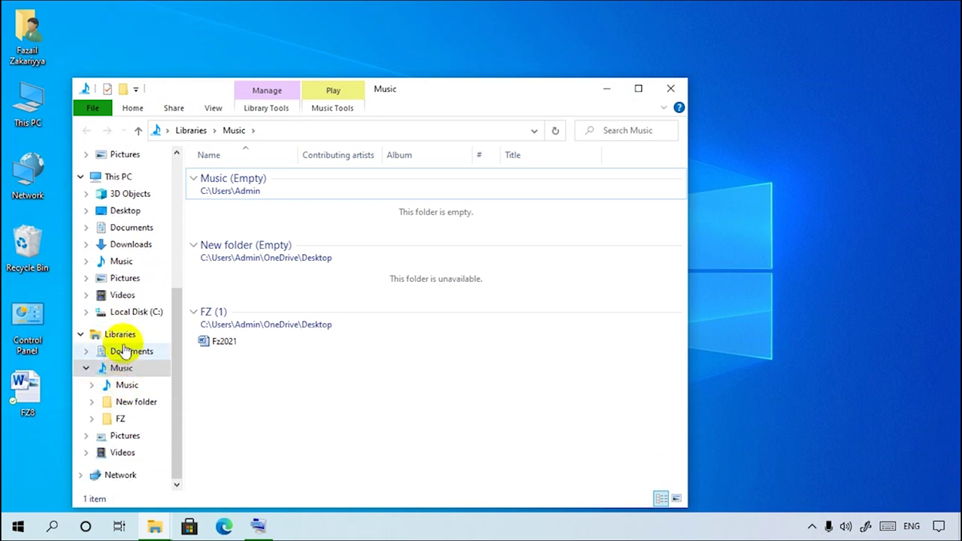
click(86, 367)
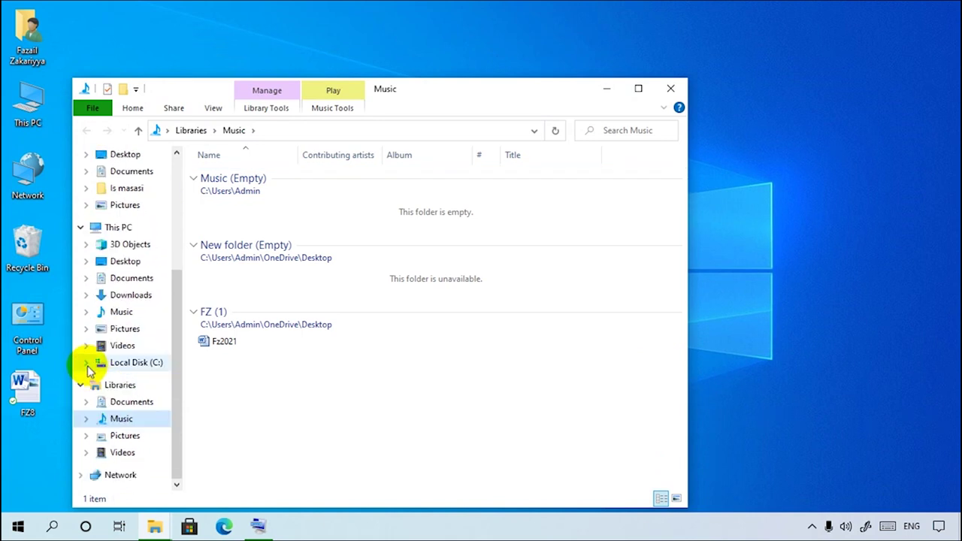
click(86, 420)
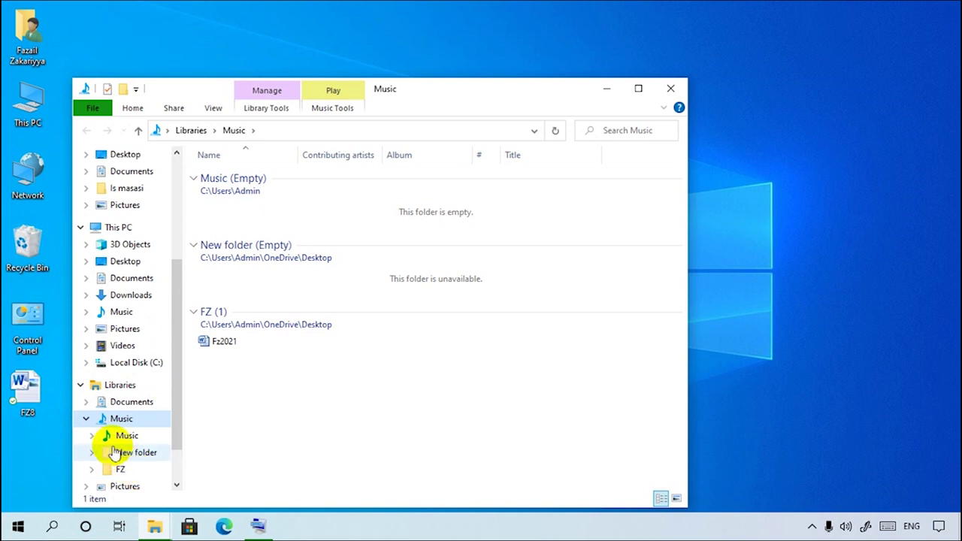
click(86, 403)
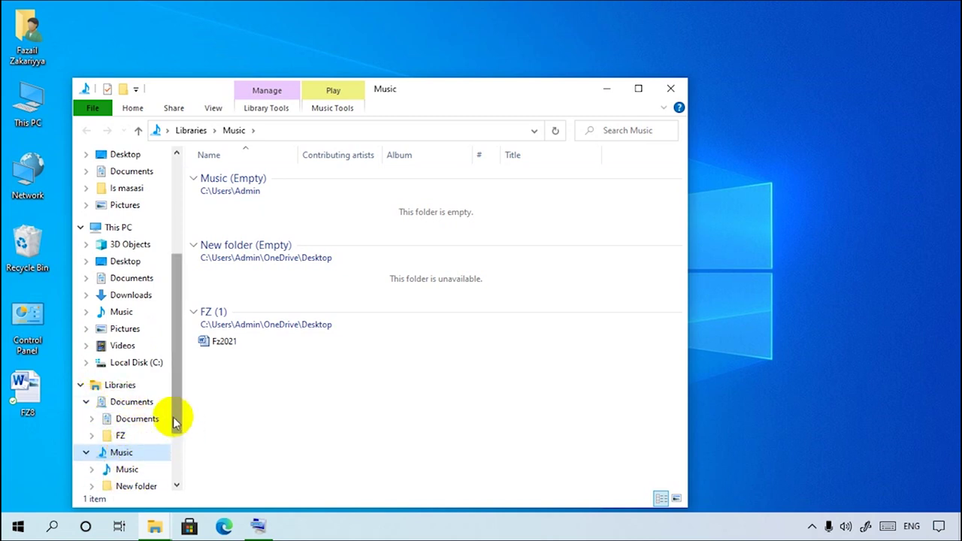
scroll(137, 416, down, 2)
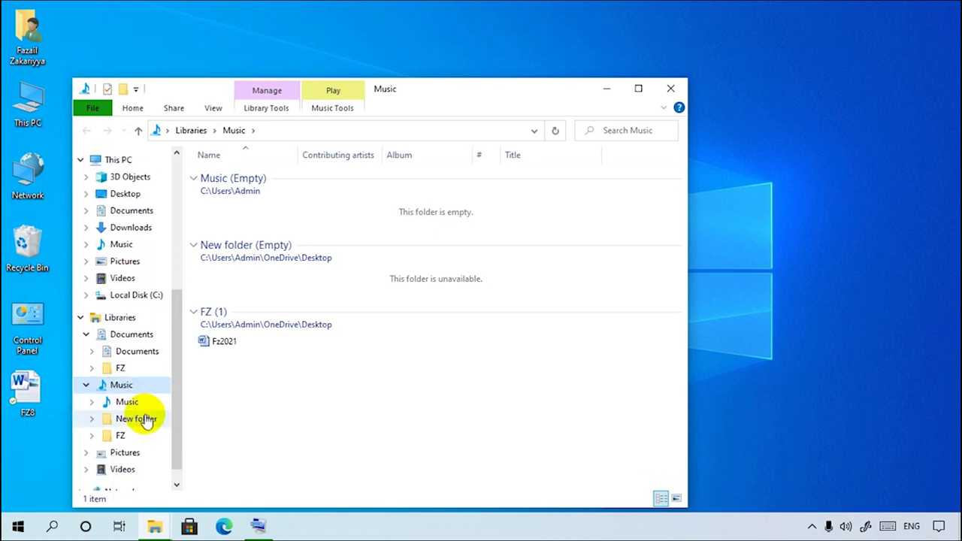
click(86, 431)
scroll(127, 421, down, 1)
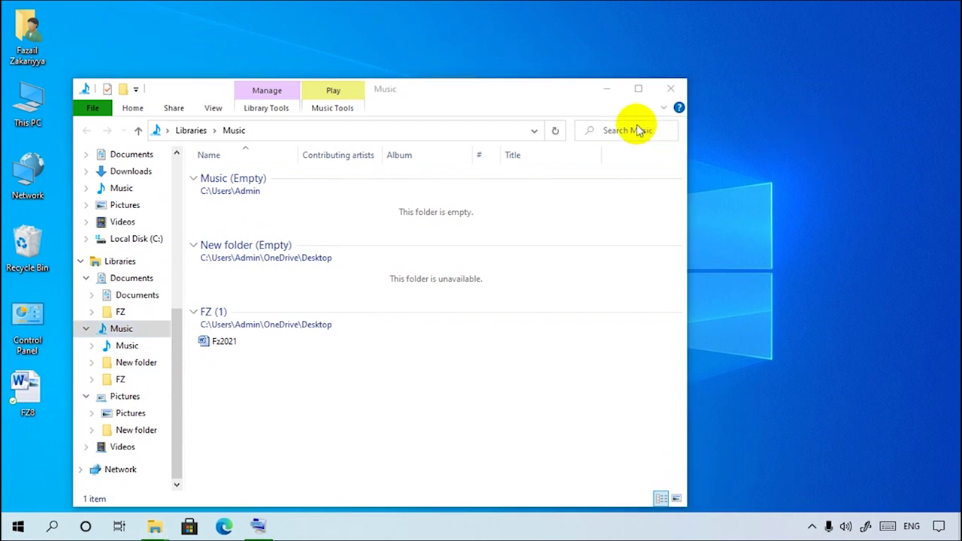
click(670, 87)
Step: Include the FZ desktop folder in the Pictures library, and close the library window
click(433, 110)
right_click(433, 110)
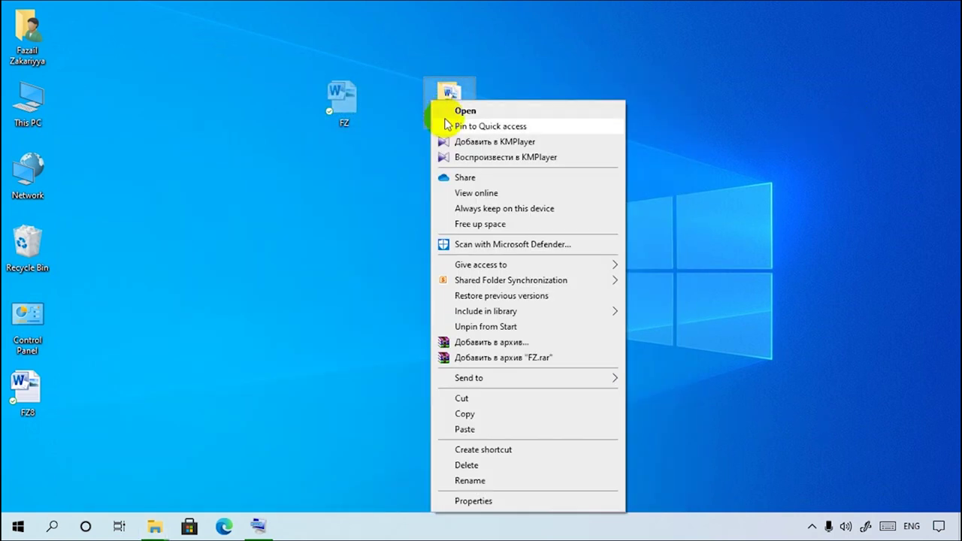
mouse_move(608, 319)
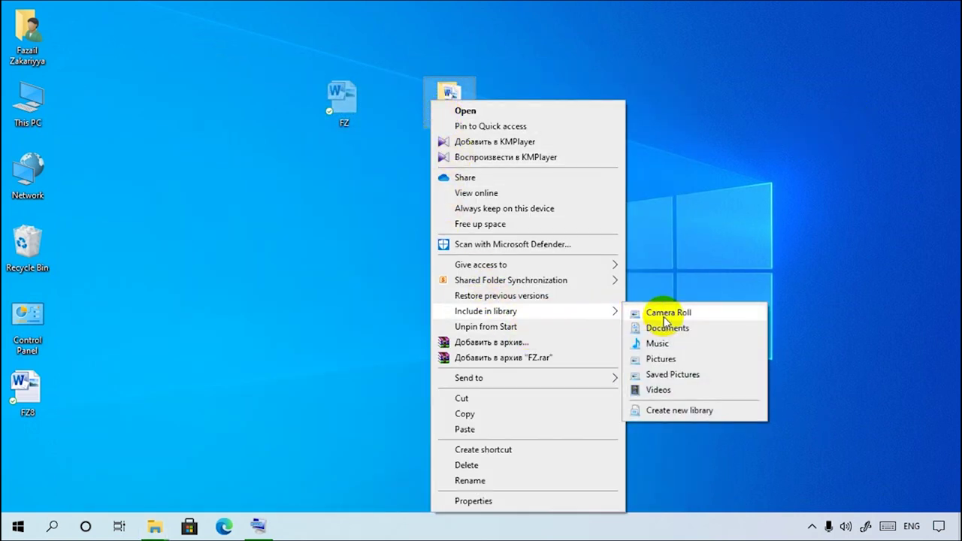
click(671, 360)
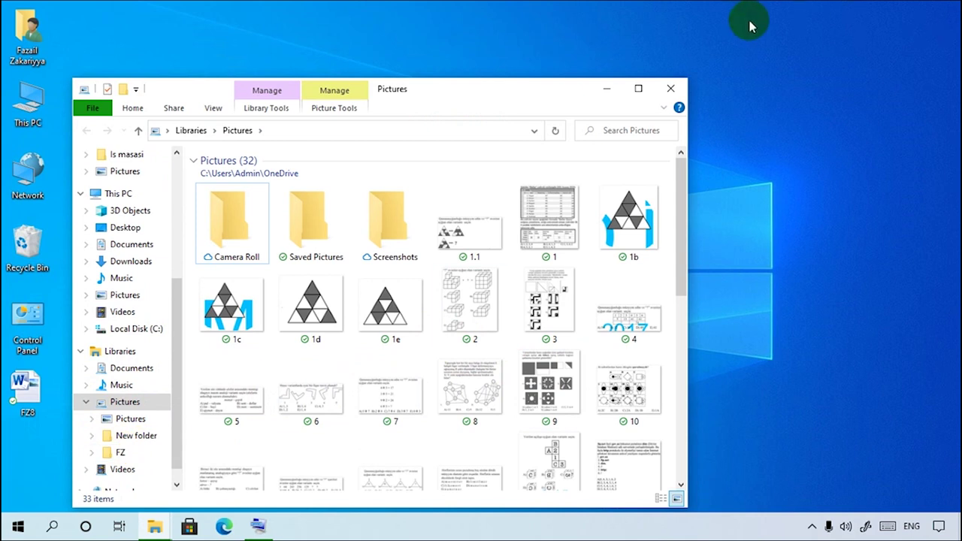
click(671, 88)
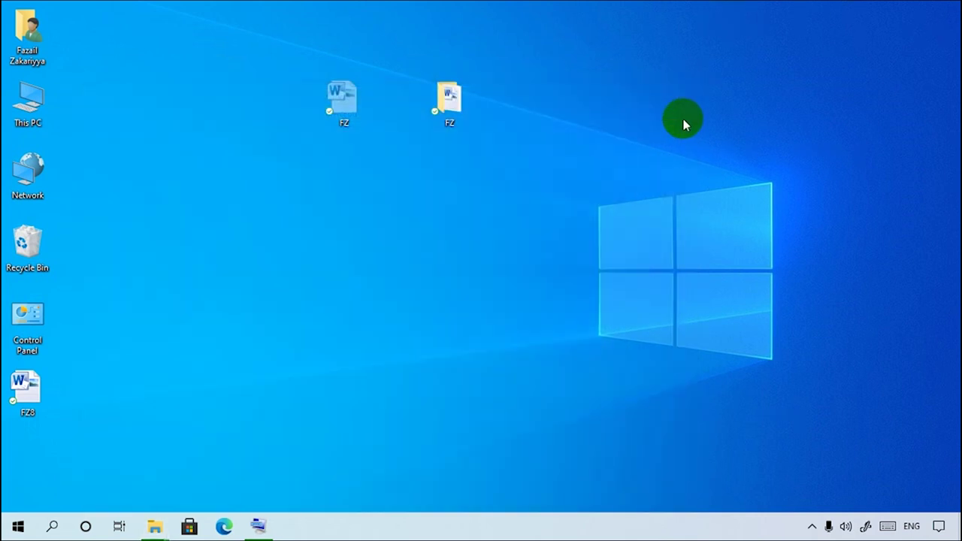
Step: Unpin the FZ desktop folder from Start, and check the Start tiles for its removal
right_click(446, 100)
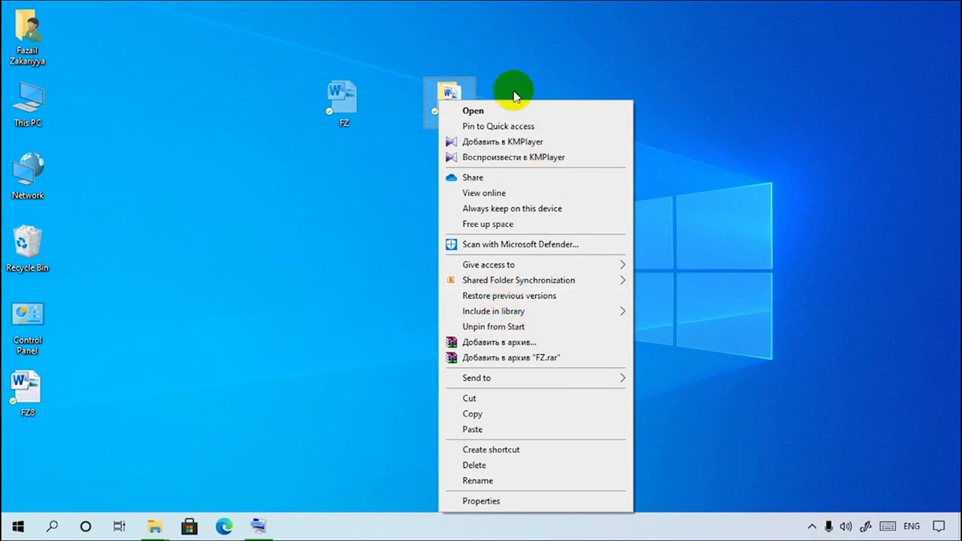
click(492, 120)
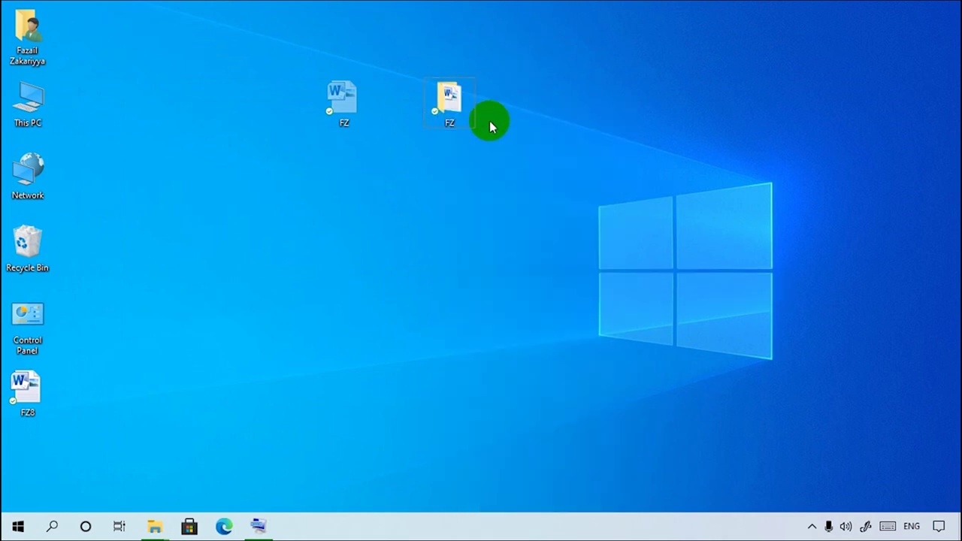
right_click(453, 96)
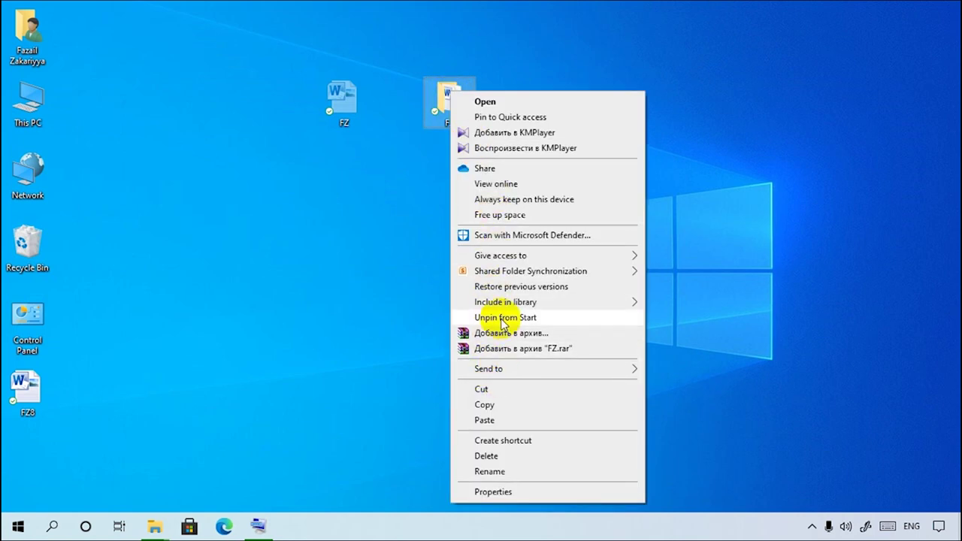
click(506, 317)
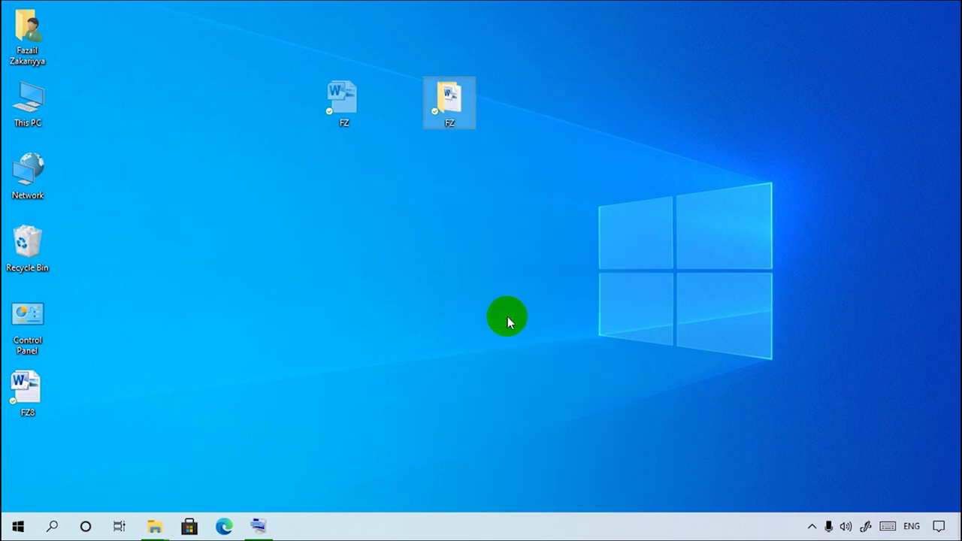
click(18, 526)
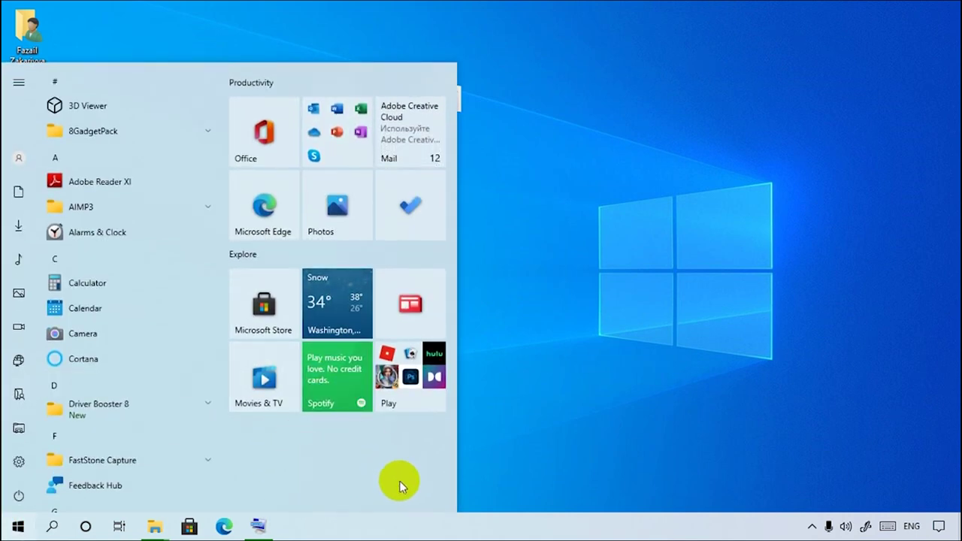
click(605, 225)
Step: Pin the FZ desktop folder to Start, and check for its tile among the Start tiles
right_click(461, 111)
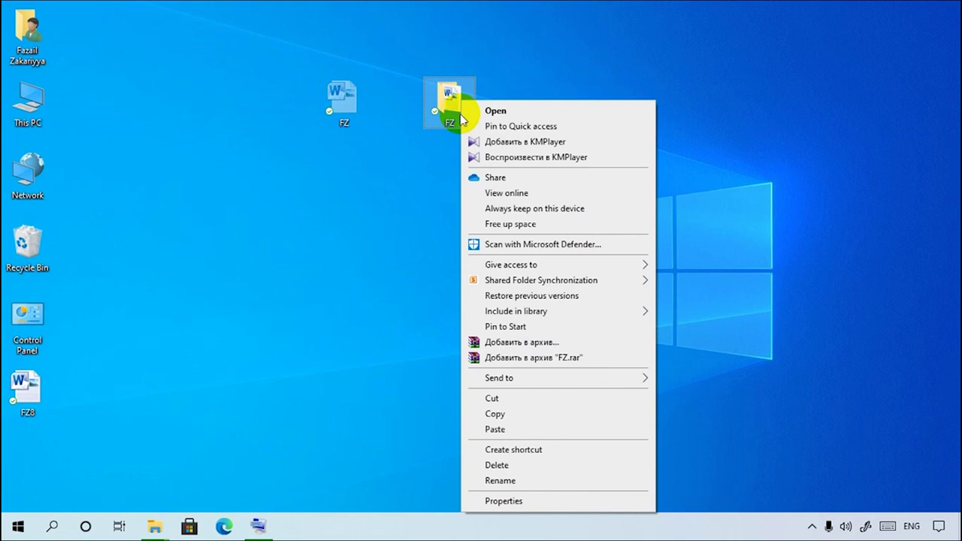
click(517, 326)
click(17, 526)
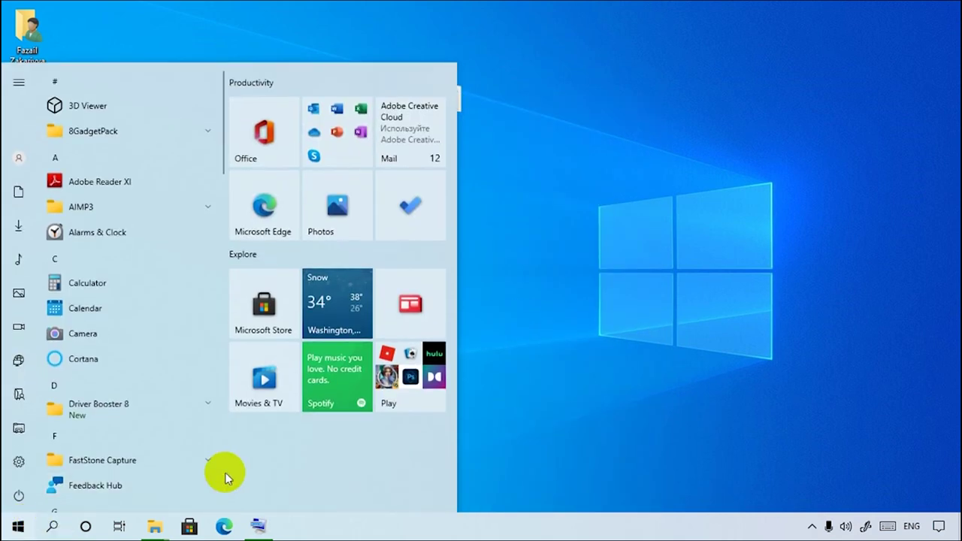
scroll(333, 473, down, 1)
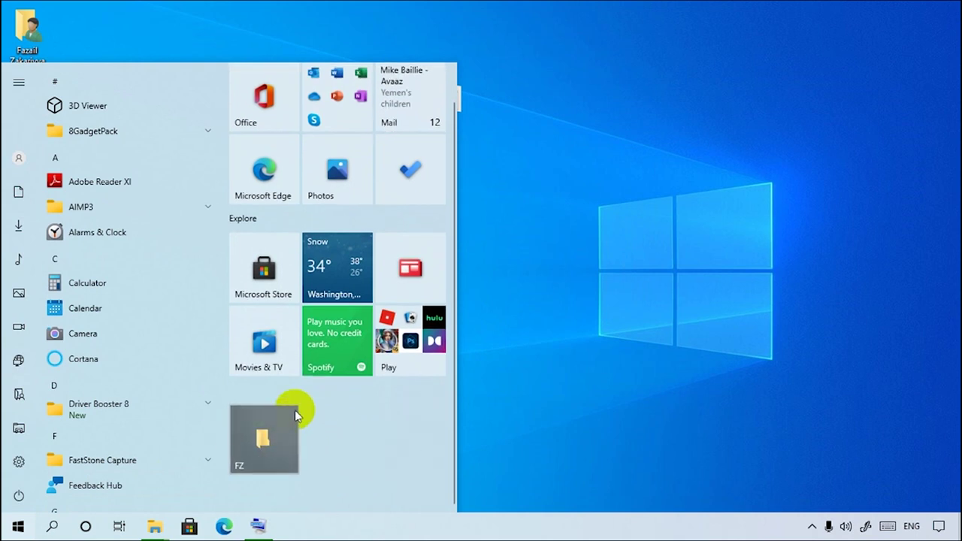
click(571, 170)
Step: View the general properties of the FZ desktop folder, and close the properties window without changes
right_click(454, 104)
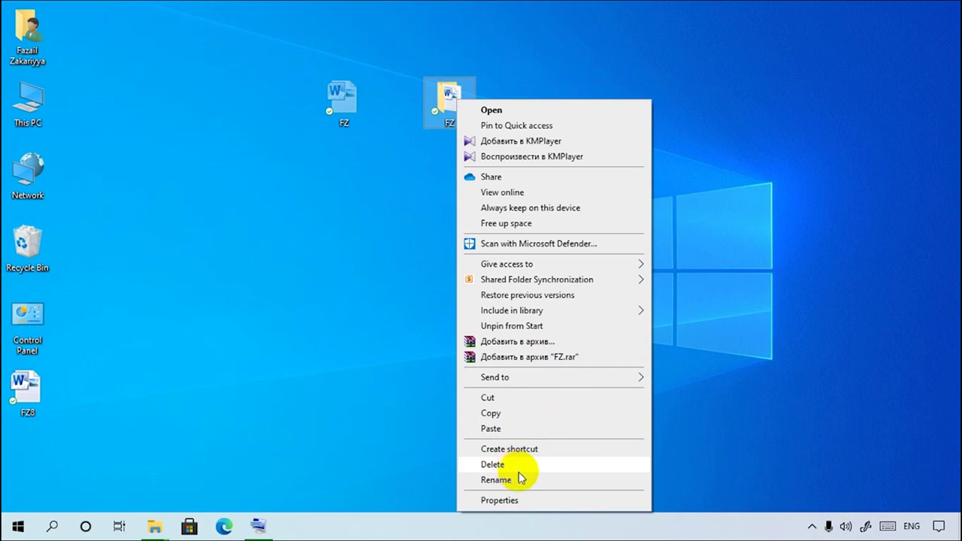
click(528, 500)
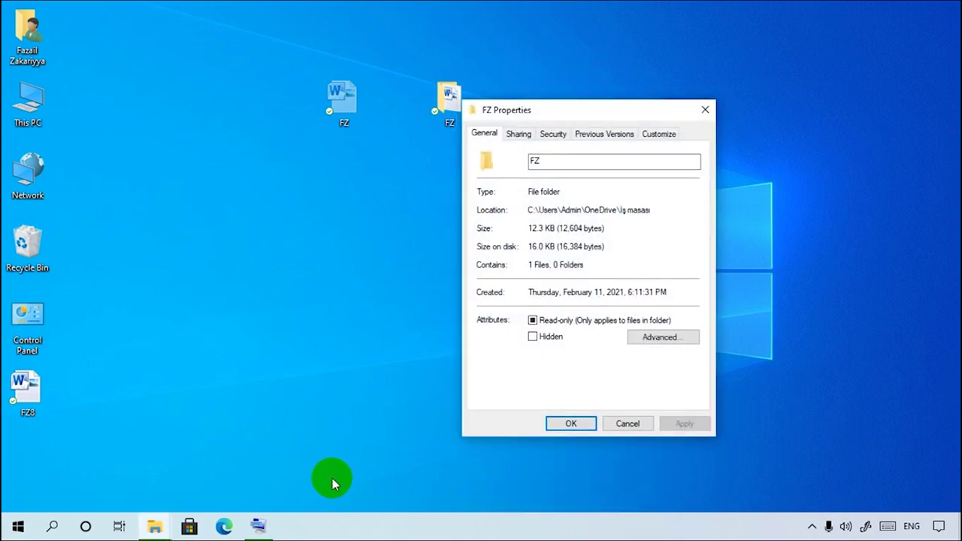
click(706, 110)
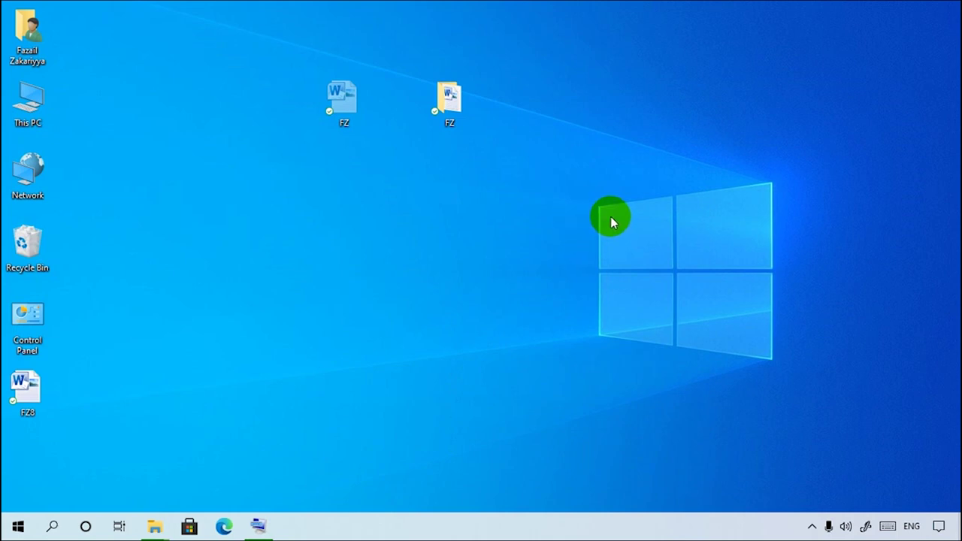
Step: Examine the context commands offered for the Recycle Bin and Control Panel desktop icons
drag(768, 191, 267, 61)
click(170, 306)
right_click(22, 246)
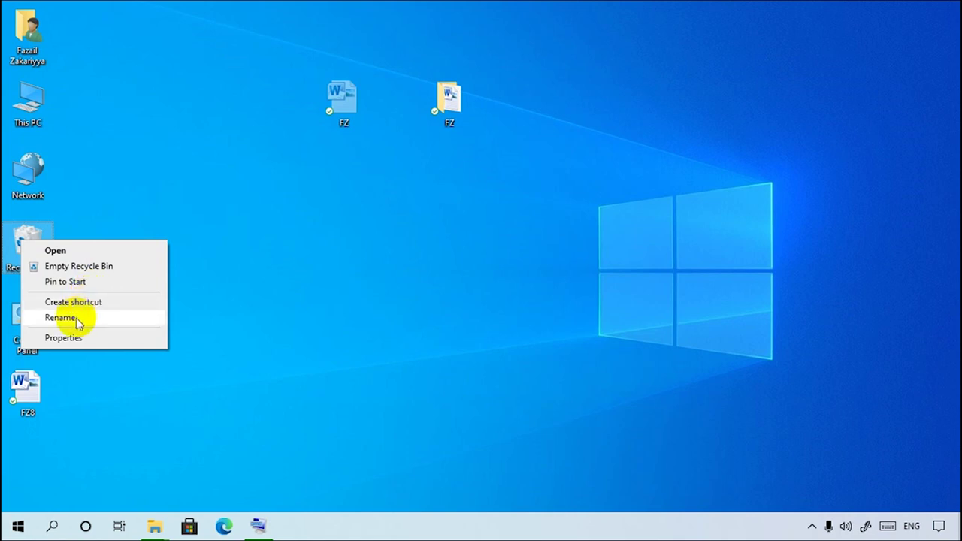
click(72, 397)
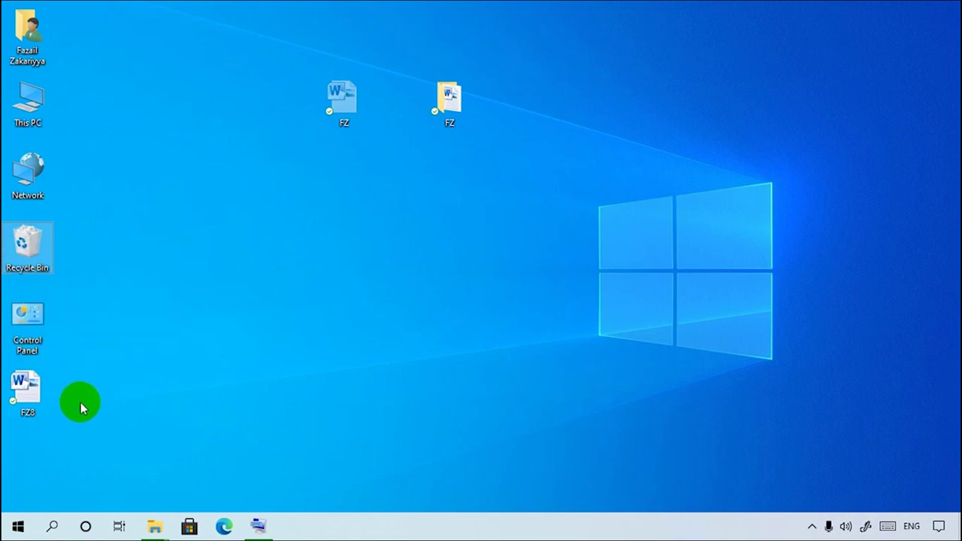
right_click(21, 314)
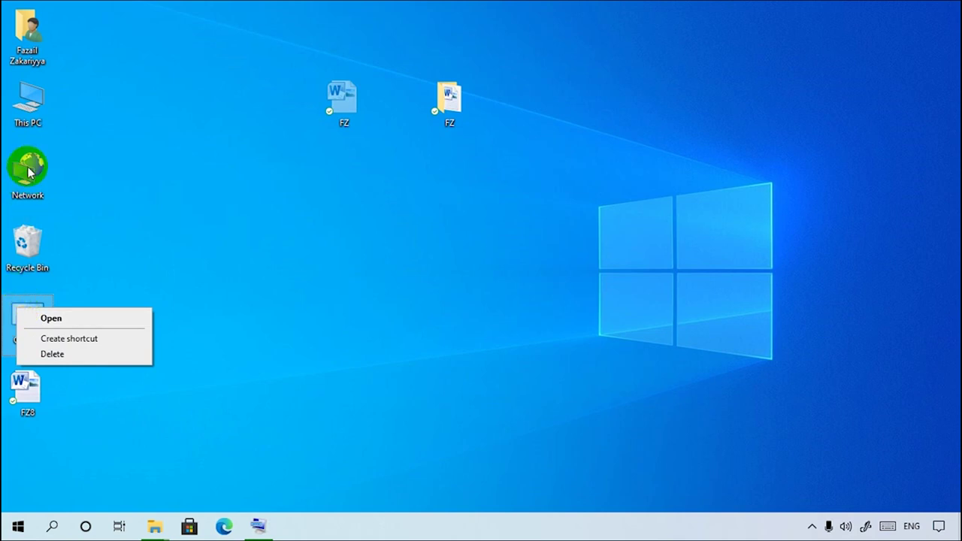
Step: Examine the device and Windows specifications in the properties of This PC, and close Settings
right_click(31, 104)
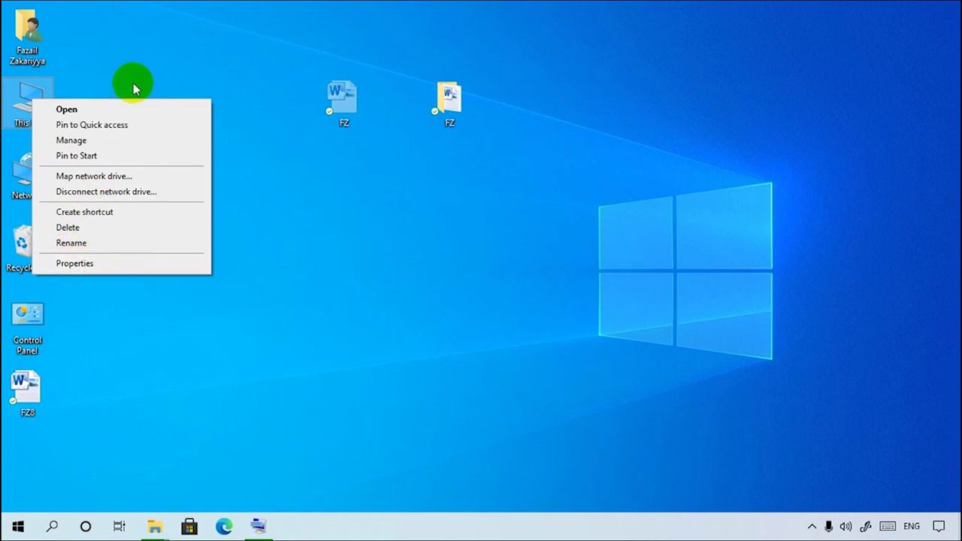
click(75, 263)
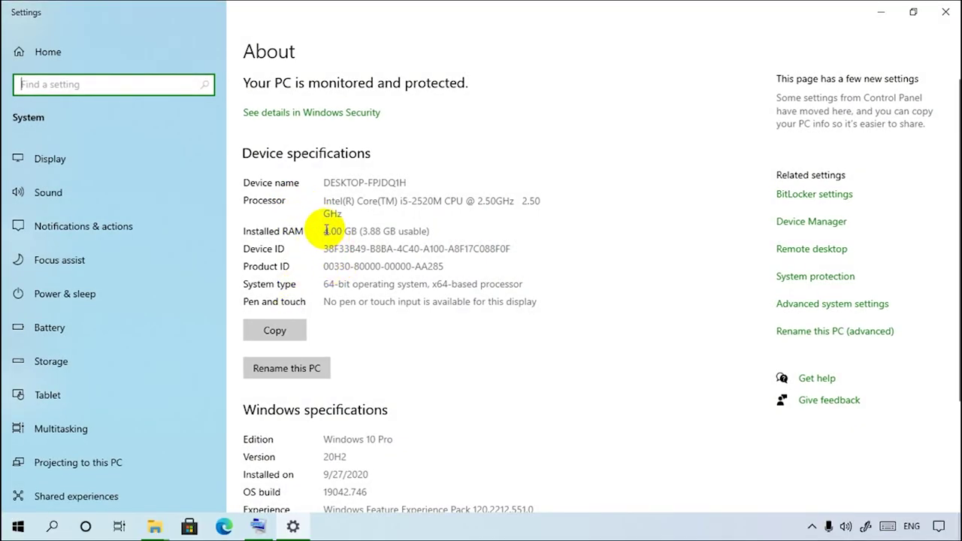
scroll(447, 269, down, 1)
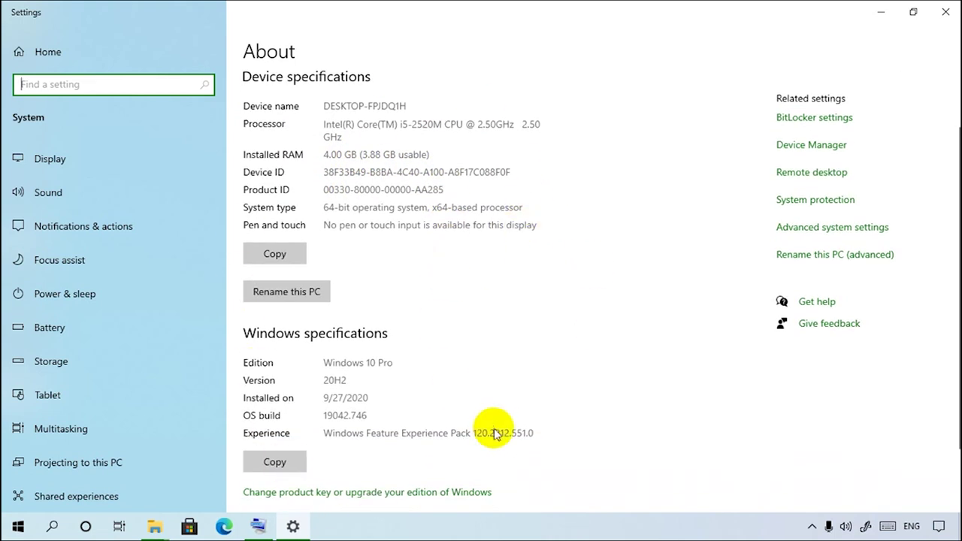
scroll(517, 385, up, 1)
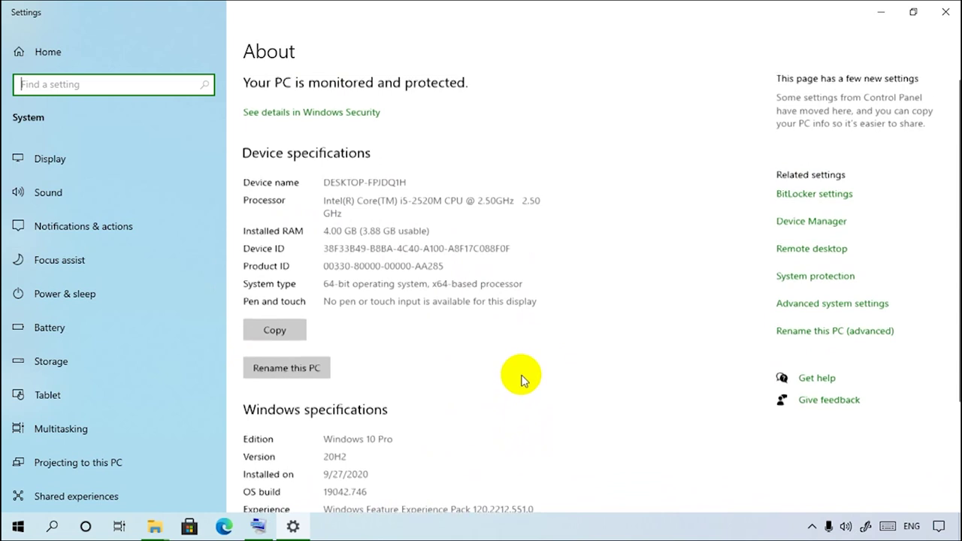
click(945, 13)
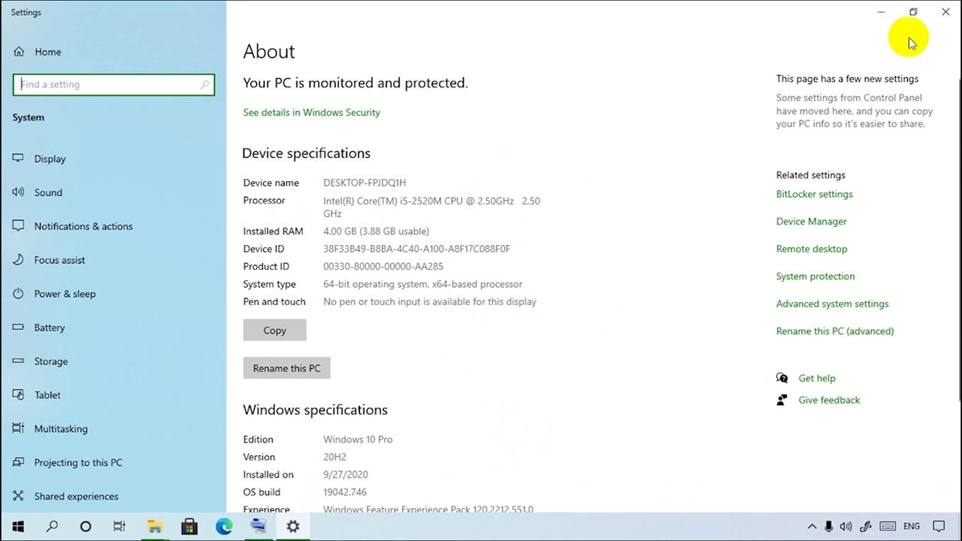
click(945, 12)
Step: Reopen the properties of This PC to view the About page once more, and close it
right_click(22, 104)
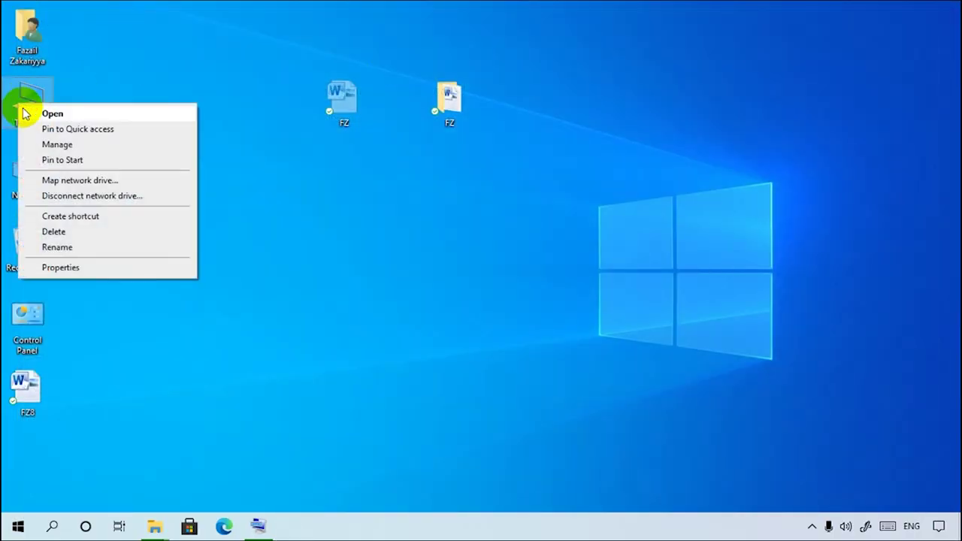
click(49, 272)
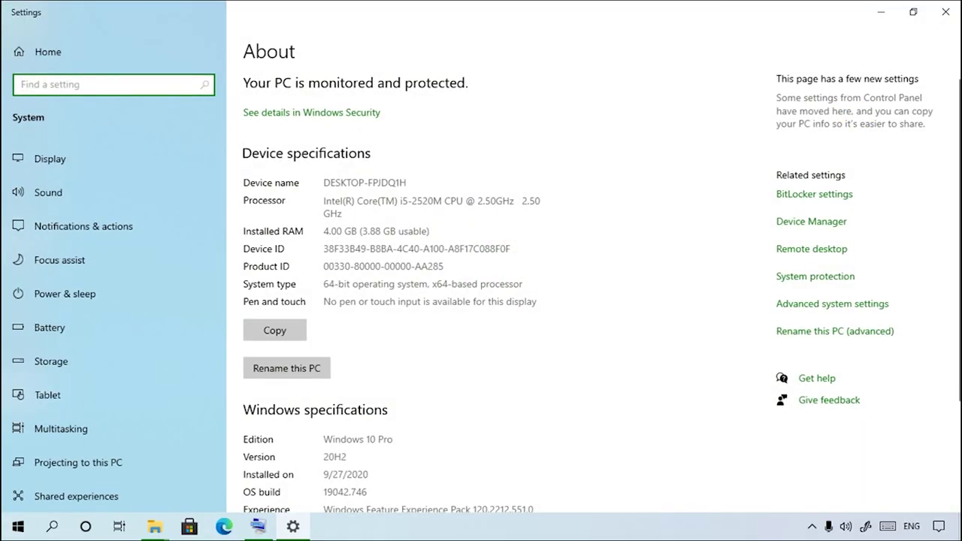
click(955, 12)
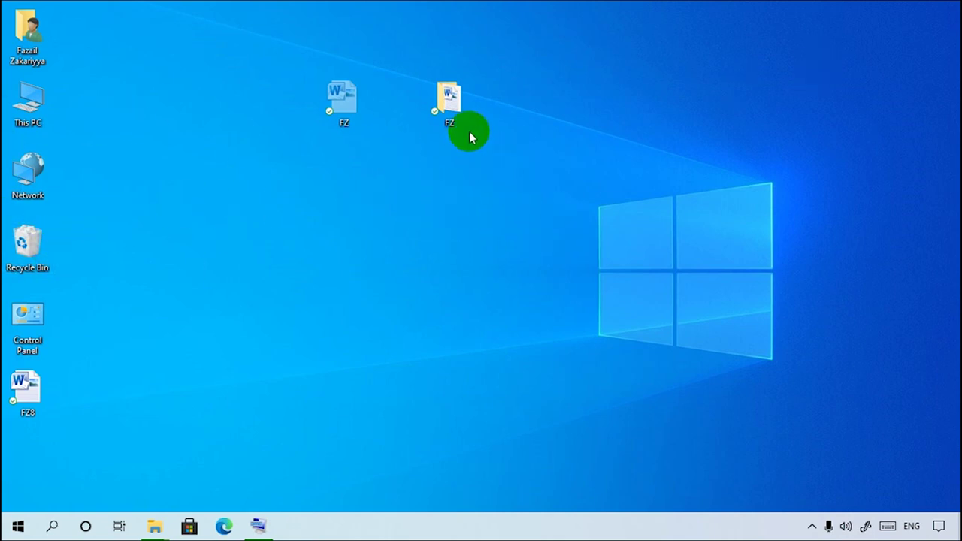
Step: Compare the context commands offered for the empty desktop, the FZ Word document and the FZ folder
right_click(531, 159)
click(401, 185)
right_click(325, 90)
click(294, 189)
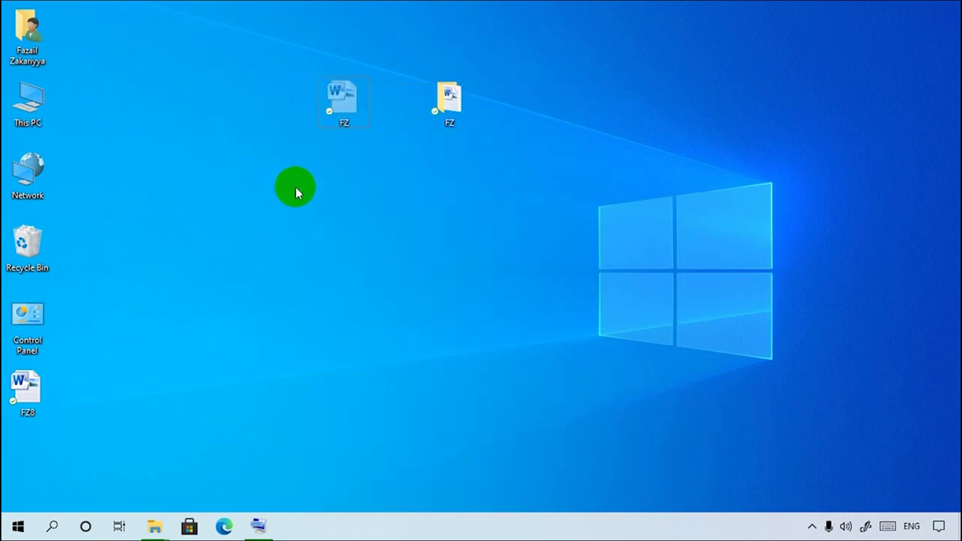
right_click(449, 97)
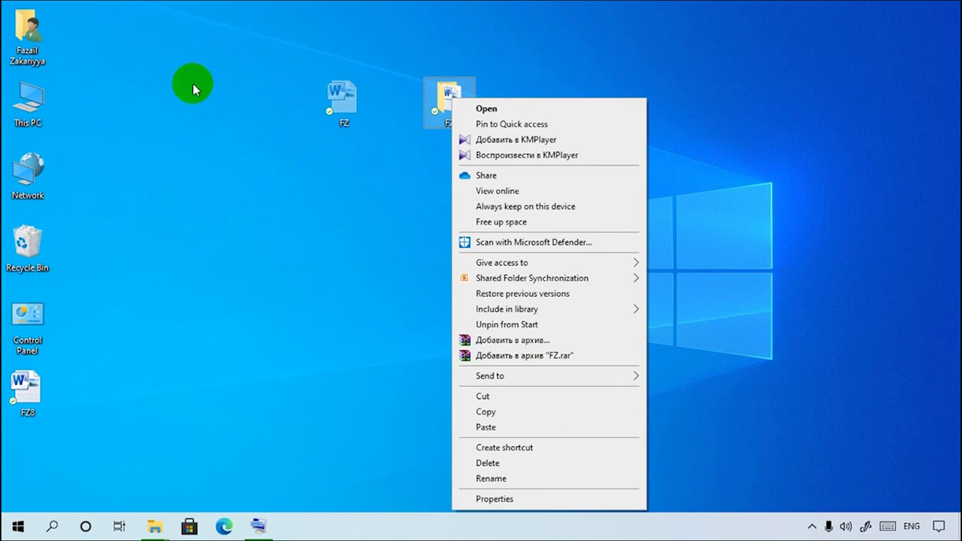
click(193, 319)
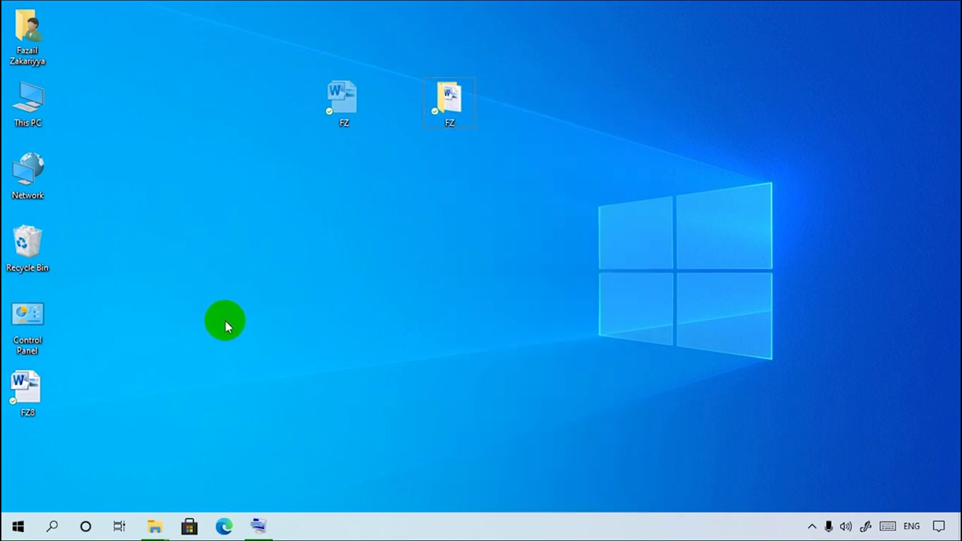